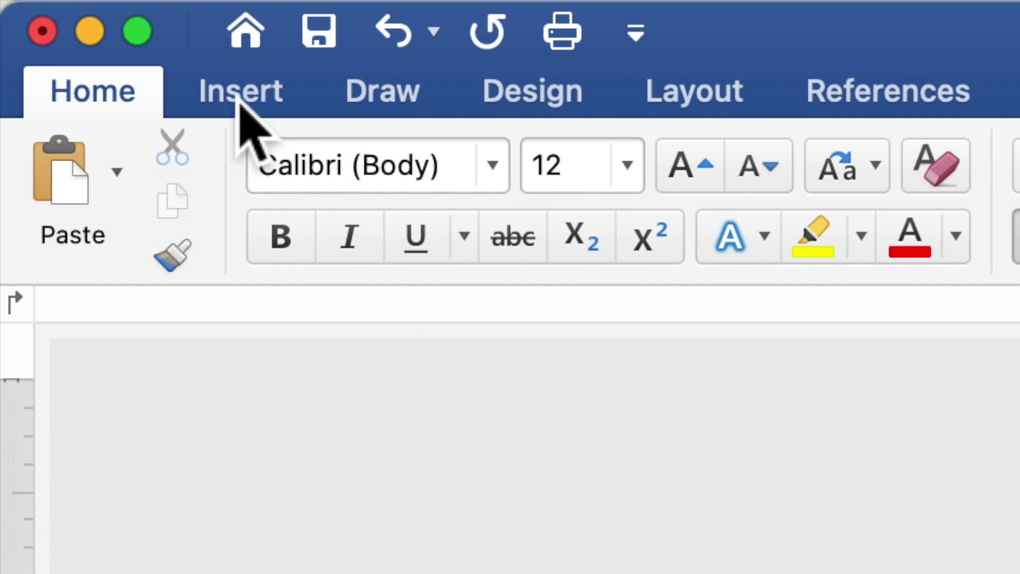
- Insert ROYAL BLUE FLOWERS BACKGROUND.jpg from the ROYAL BLUE folder as a 3 × 4.36 in picture
{"action": "left_click", "coordinate": [239, 102]}
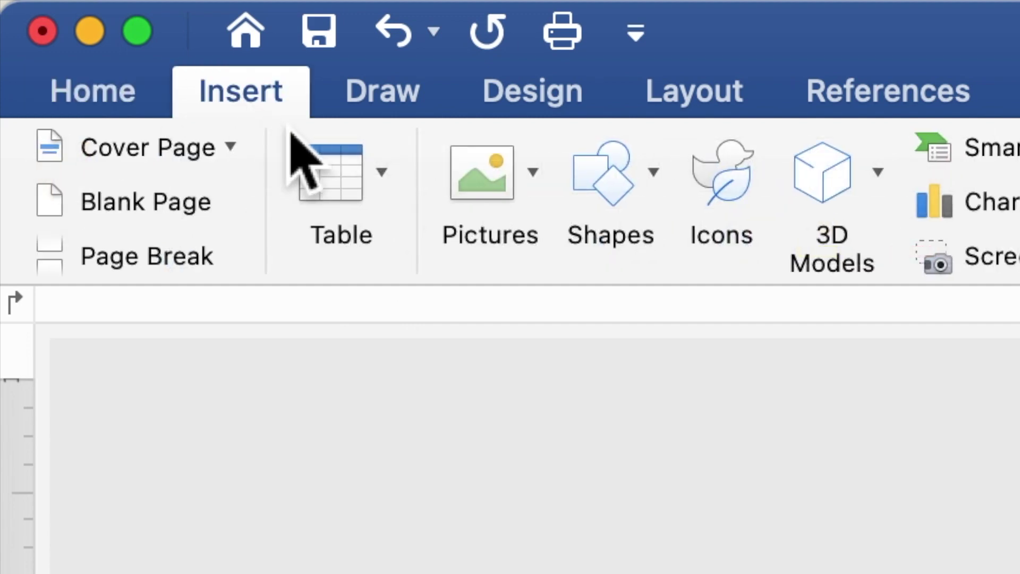
{"action": "left_click", "coordinate": [491, 198]}
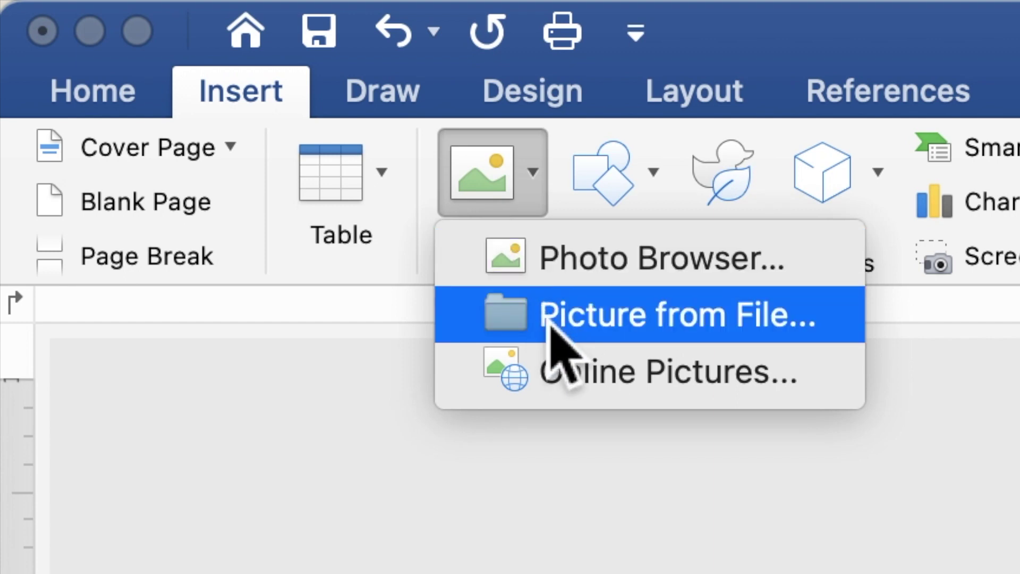
{"action": "left_click", "coordinate": [550, 326]}
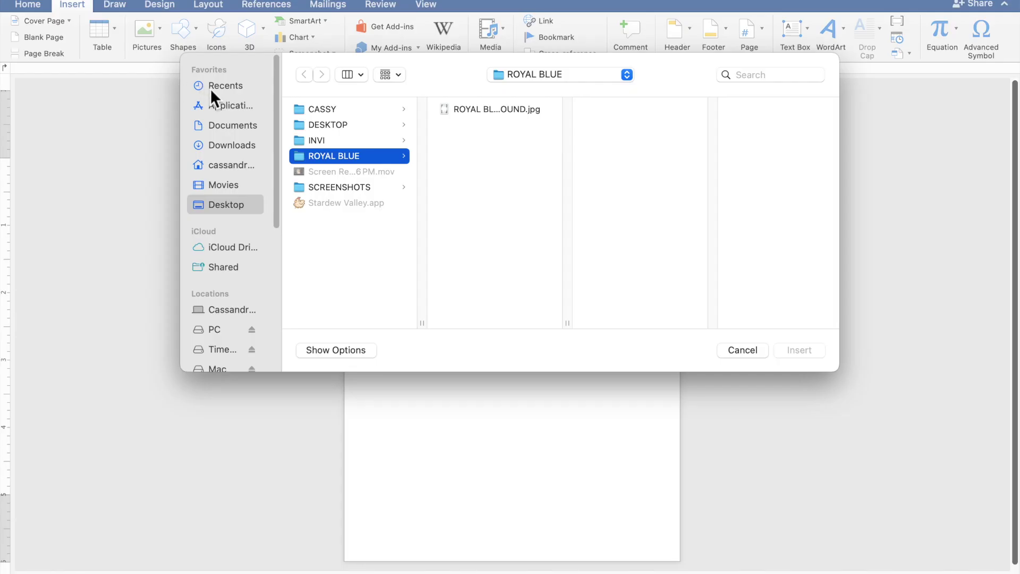
{"action": "left_click", "coordinate": [491, 111]}
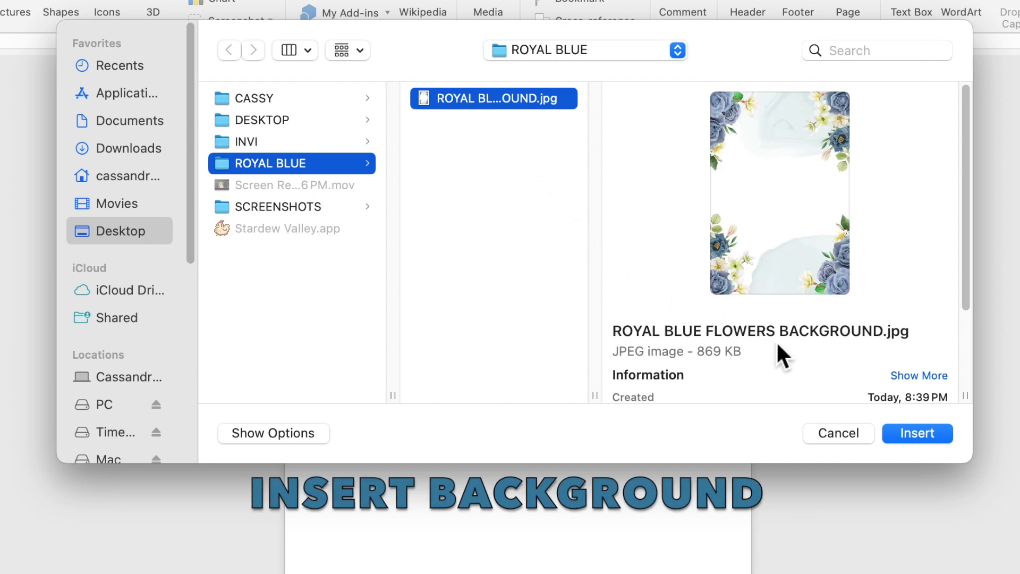
{"action": "left_click", "coordinate": [942, 436]}
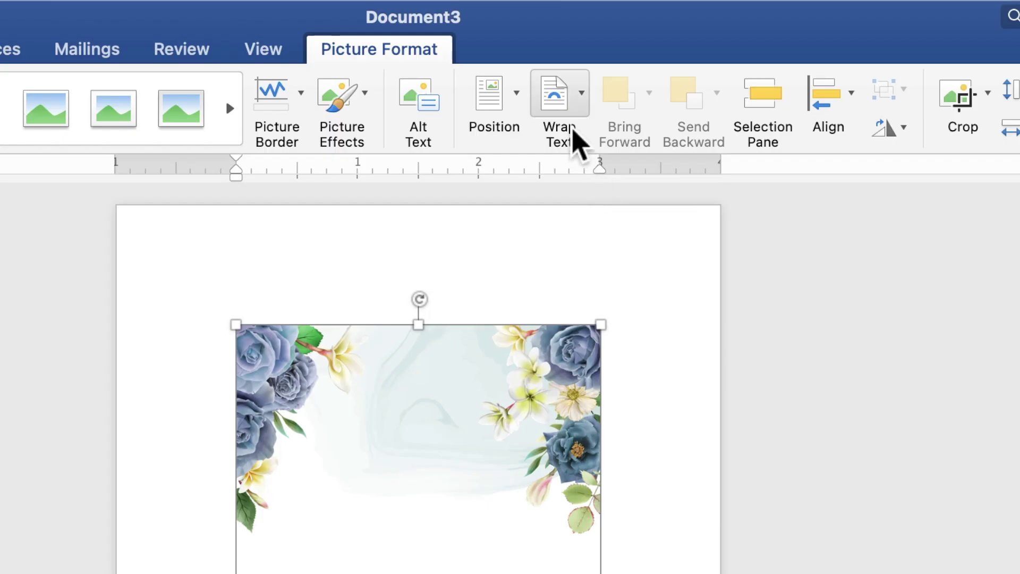
{"action": "left_click", "coordinate": [572, 124]}
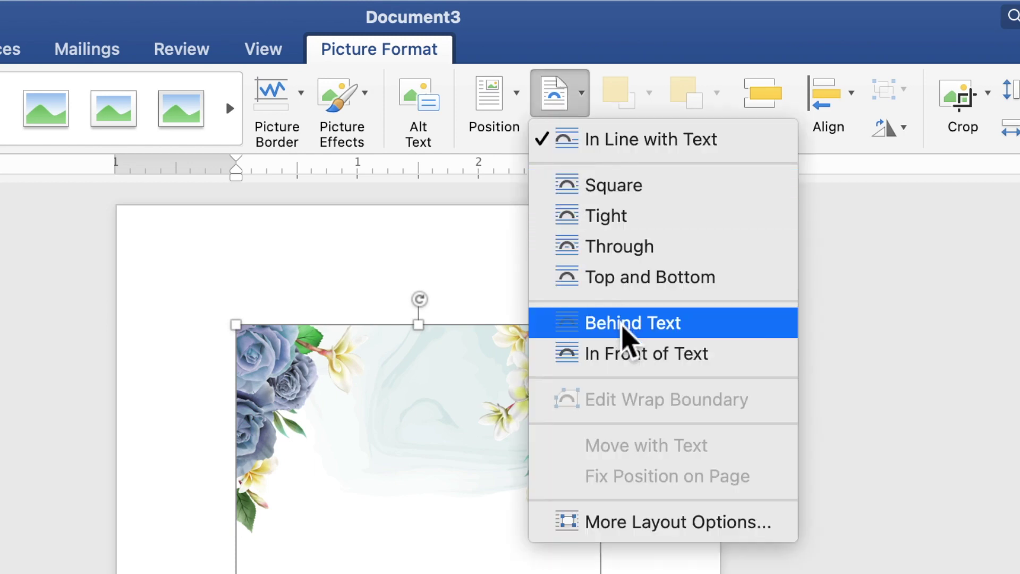
- Set the picture's wrapping to Behind Text and move it to the page's top-left corner
{"action": "left_click", "coordinate": [624, 330]}
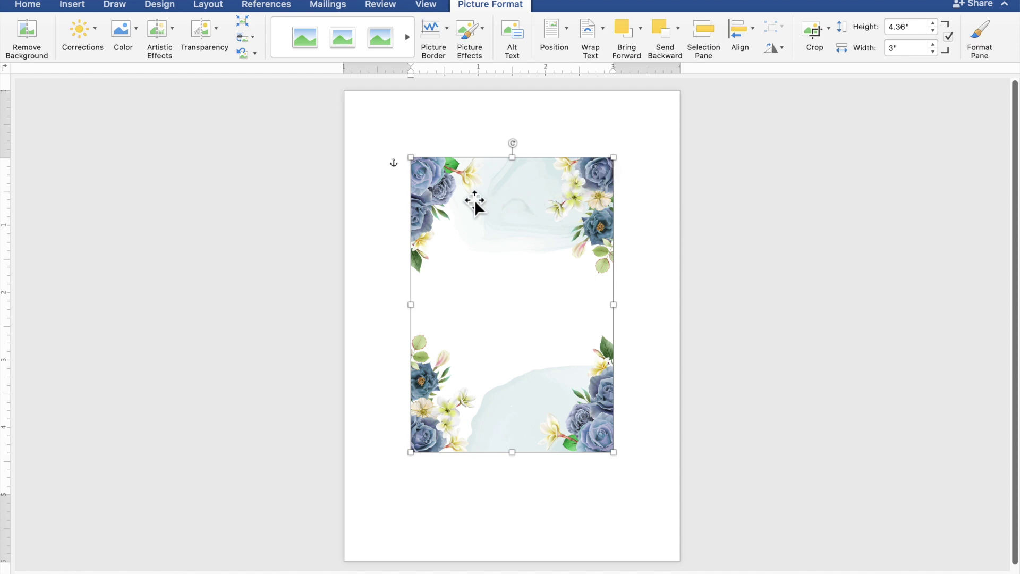
{"action": "left_click_drag", "start_coordinate": [476, 206], "coordinate": [412, 136]}
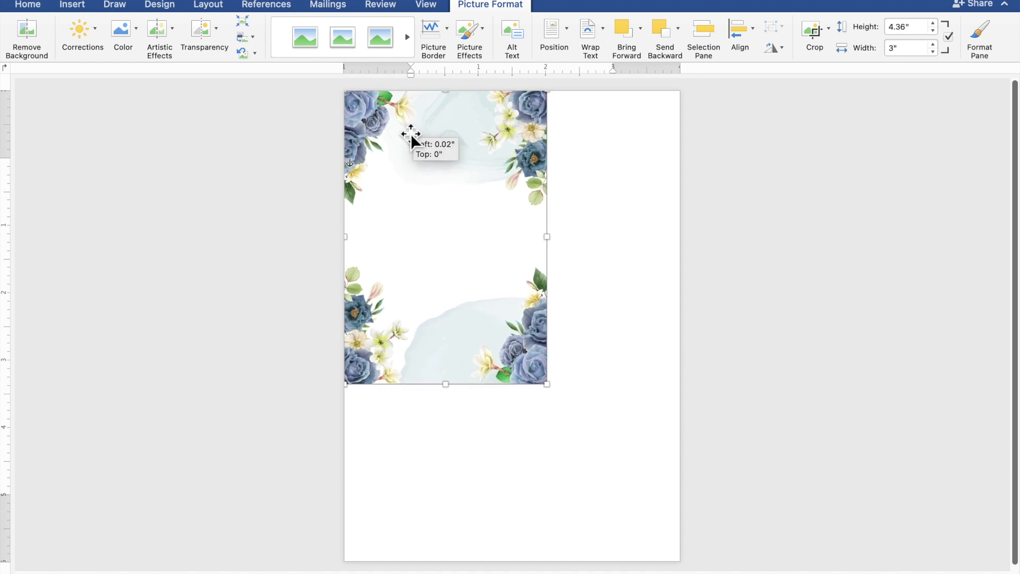
{"action": "left_click_drag", "start_coordinate": [411, 137], "coordinate": [410, 137]}
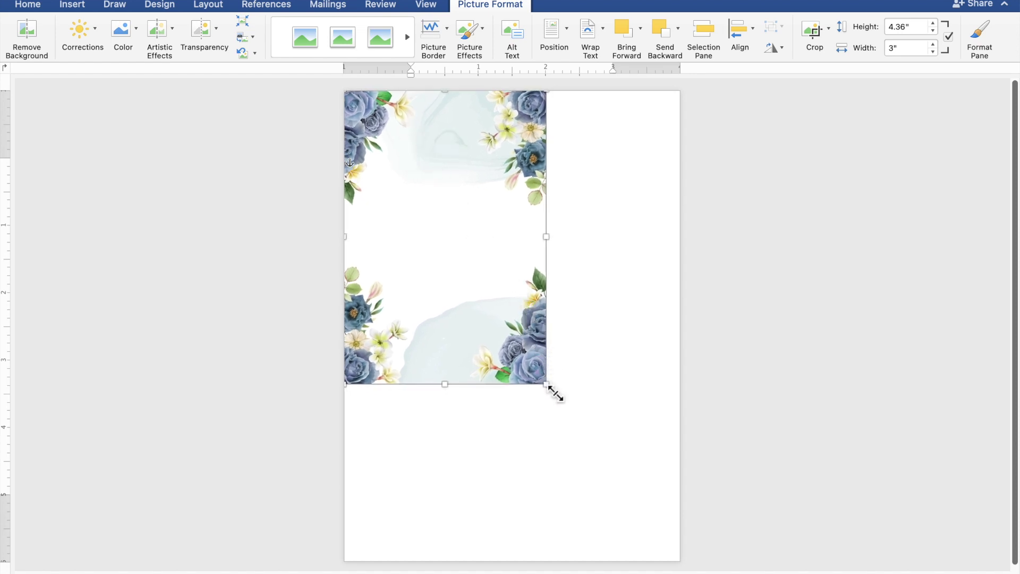
- Stretch the floral picture to fill the whole page at 7.03 × 5.03 in
{"action": "left_click_drag", "start_coordinate": [546, 384], "coordinate": [671, 537]}
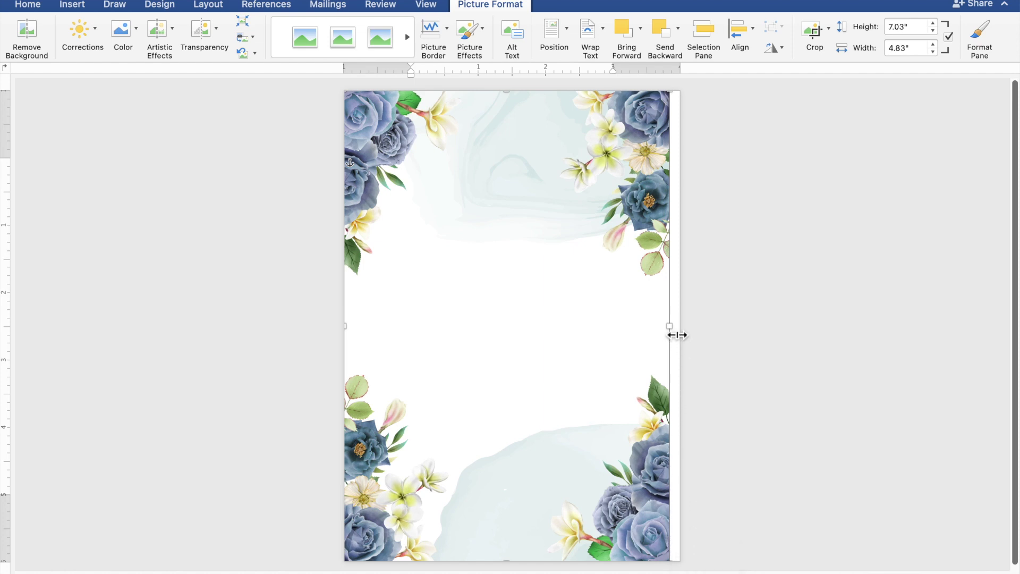
{"action": "left_click_drag", "start_coordinate": [676, 335], "coordinate": [689, 335]}
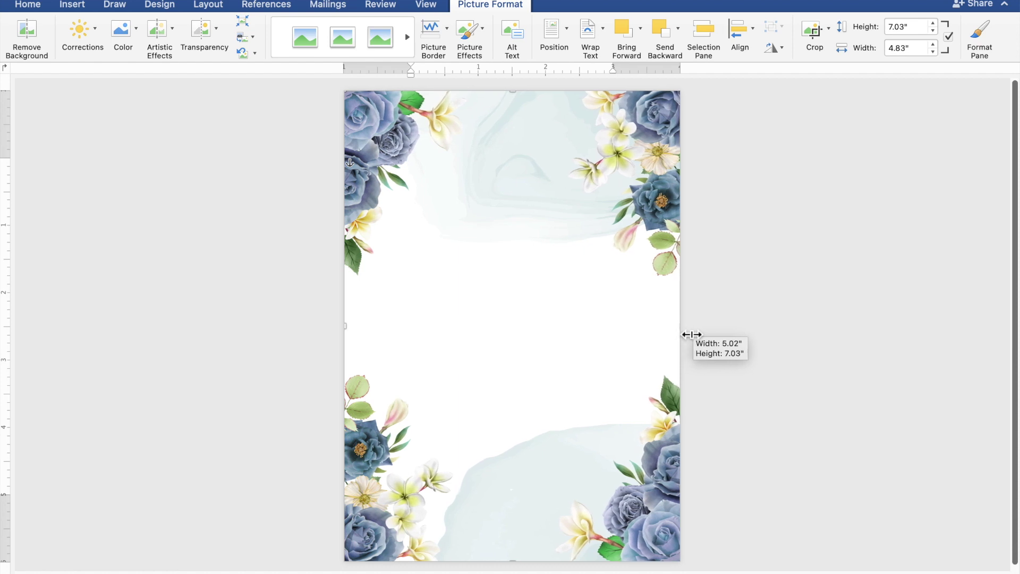
{"action": "left_click_drag", "start_coordinate": [689, 335], "coordinate": [685, 330]}
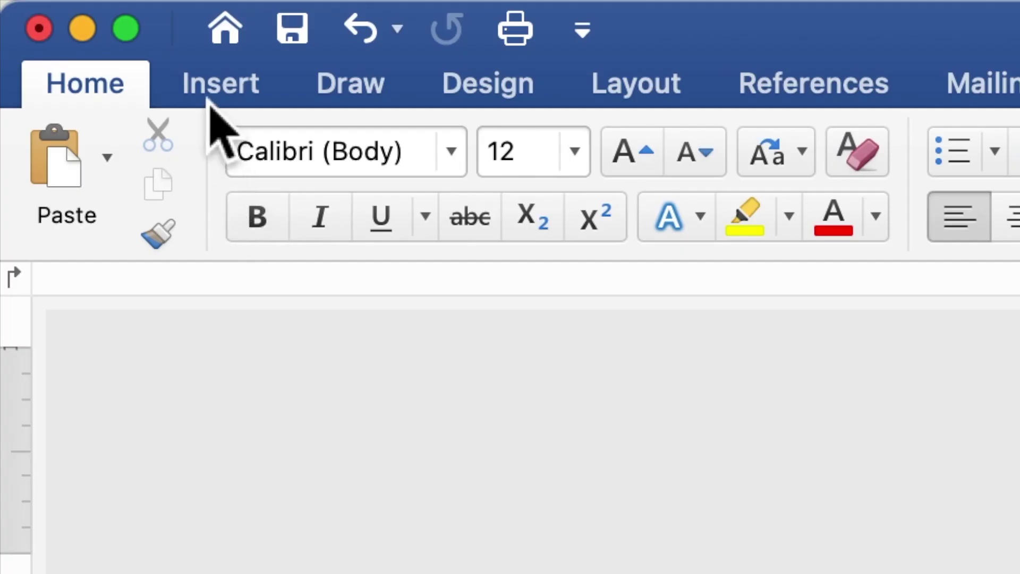
{"action": "left_click", "coordinate": [209, 96]}
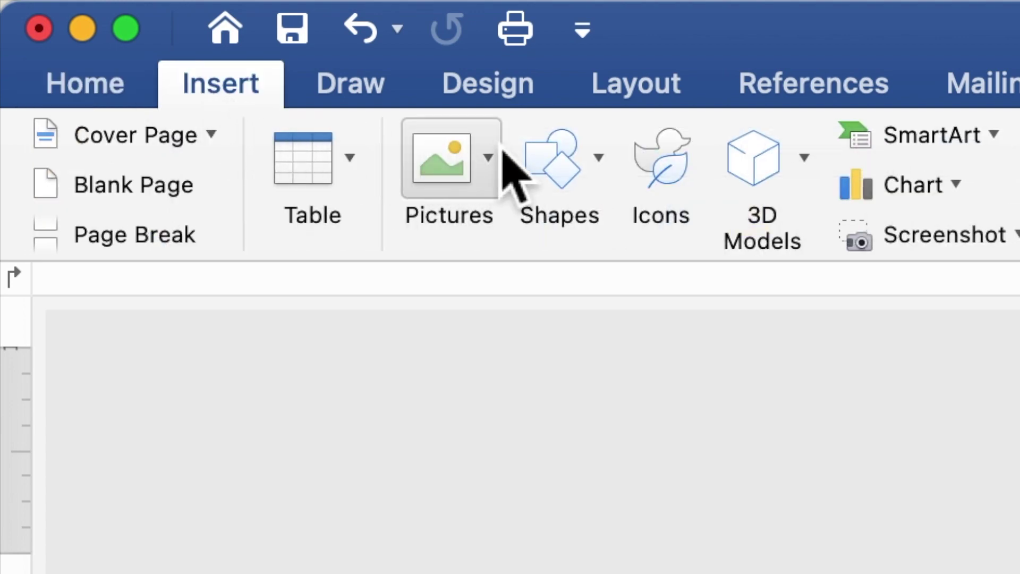
- Draw a roughly 4.65 × 5.03 in text box over the page's blank centre
{"action": "left_click", "coordinate": [548, 154]}
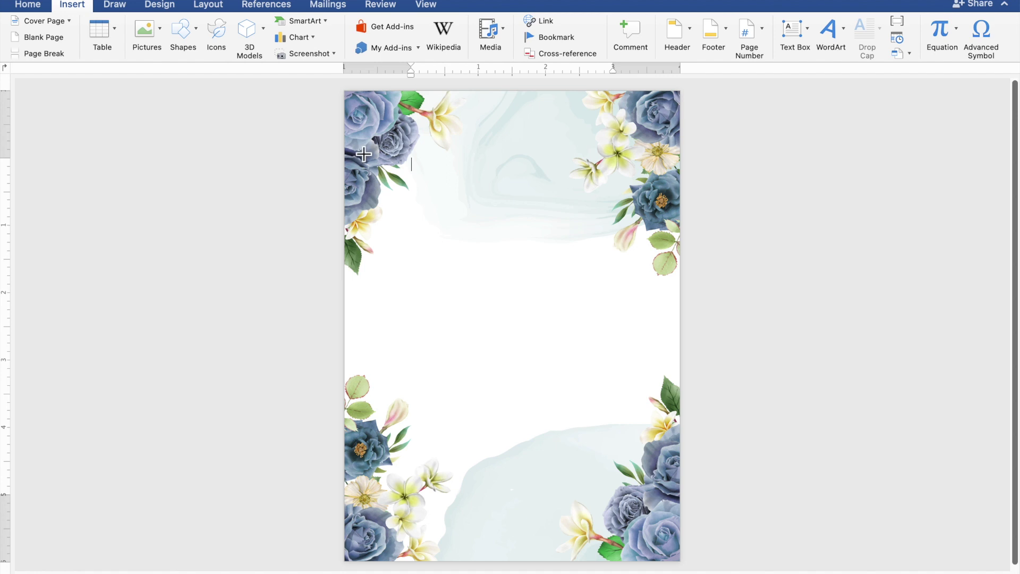
{"action": "left_click_drag", "start_coordinate": [354, 146], "coordinate": [408, 340]}
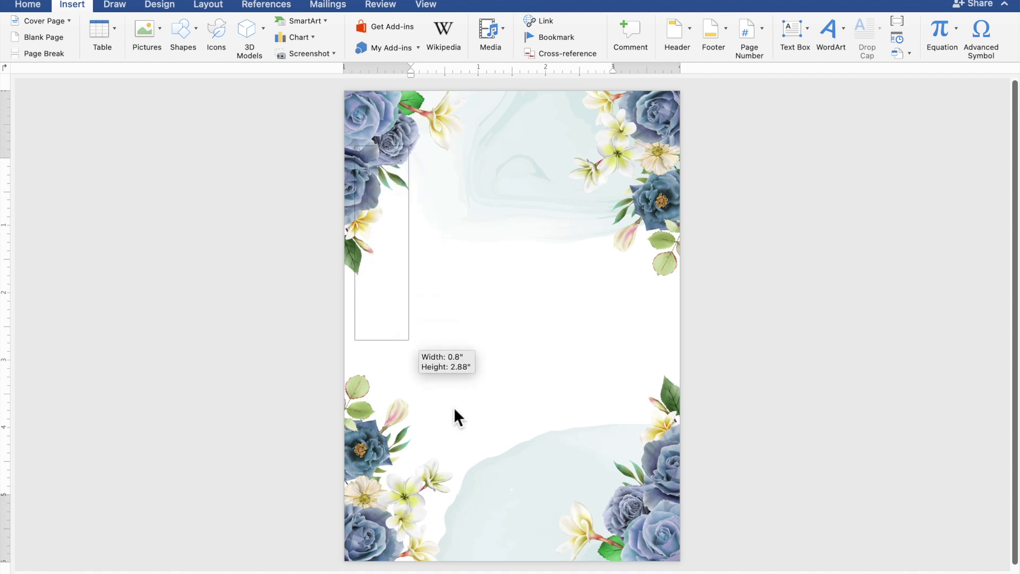
{"action": "left_click_drag", "start_coordinate": [451, 404], "coordinate": [676, 492]}
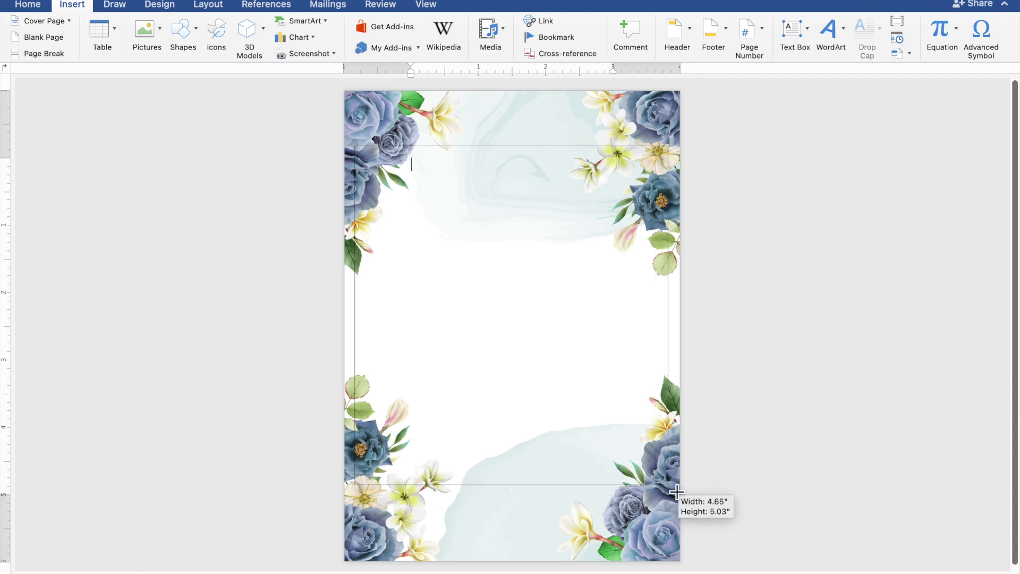
{"action": "left_click_drag", "start_coordinate": [677, 491], "coordinate": [676, 491]}
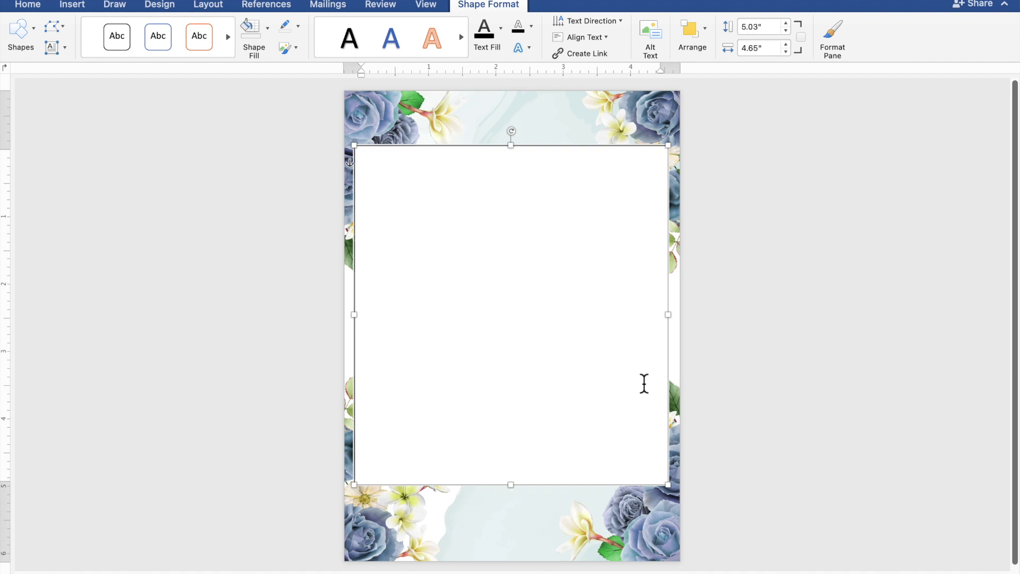
- Type the heading TOGETHER WITH THEIR FAMILIES at the top of the text box
{"action": "scroll", "coordinate": [644, 383], "scroll_direction": "up", "scroll_amount": 5}
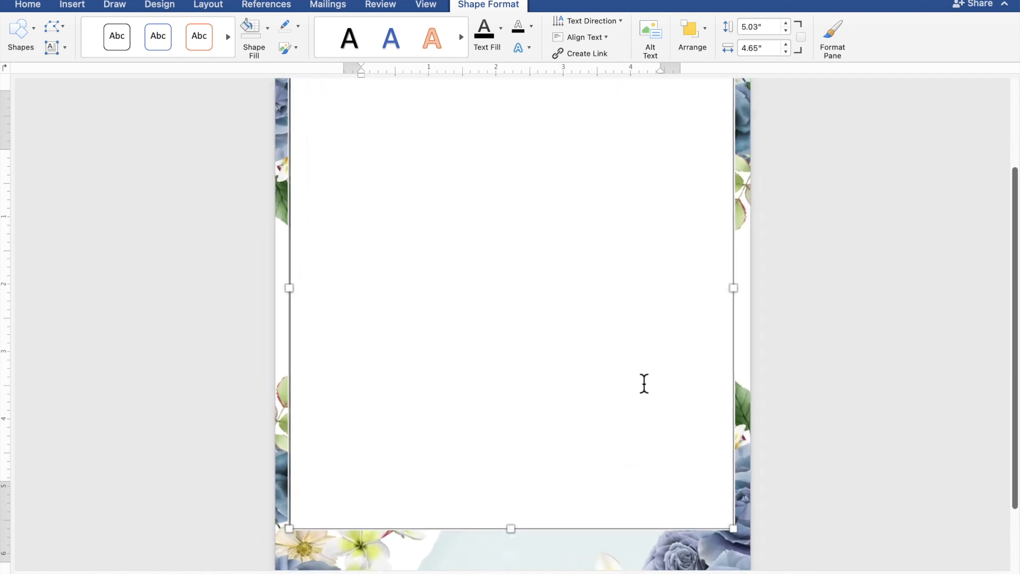
{"action": "scroll", "coordinate": [644, 383], "scroll_direction": "up", "scroll_amount": 1}
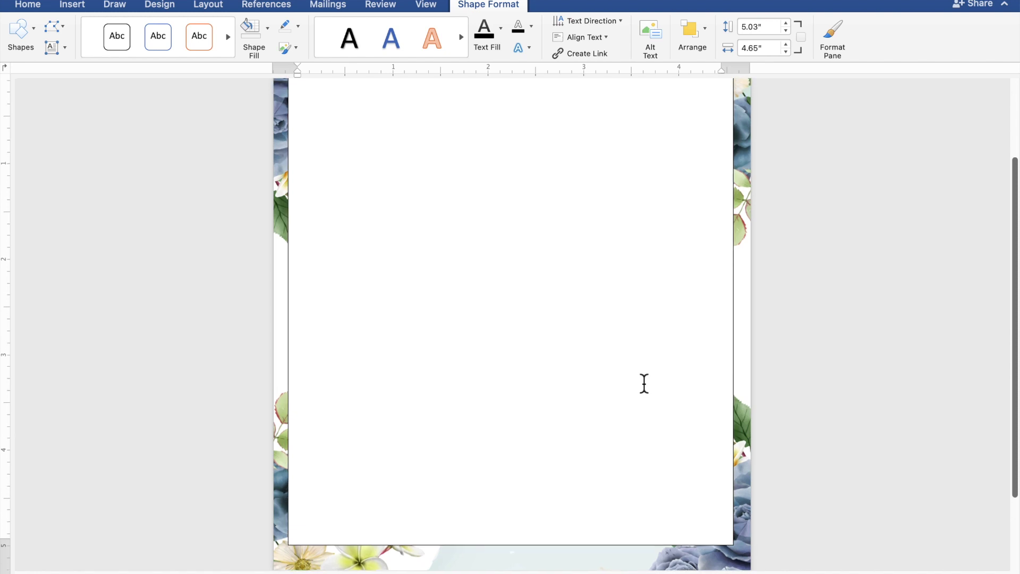
{"action": "scroll", "coordinate": [644, 383], "scroll_direction": "up", "scroll_amount": 1}
{"action": "scroll", "coordinate": [644, 383], "scroll_direction": "up", "scroll_amount": 1}
{"action": "left_click", "coordinate": [644, 383]}
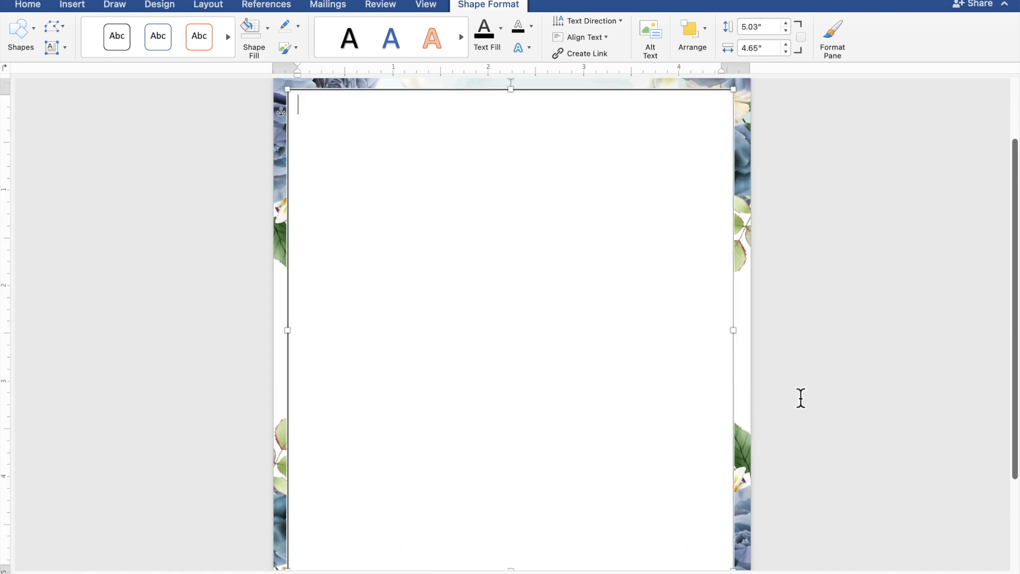
{"action": "type", "text": "TOGETHER W"}
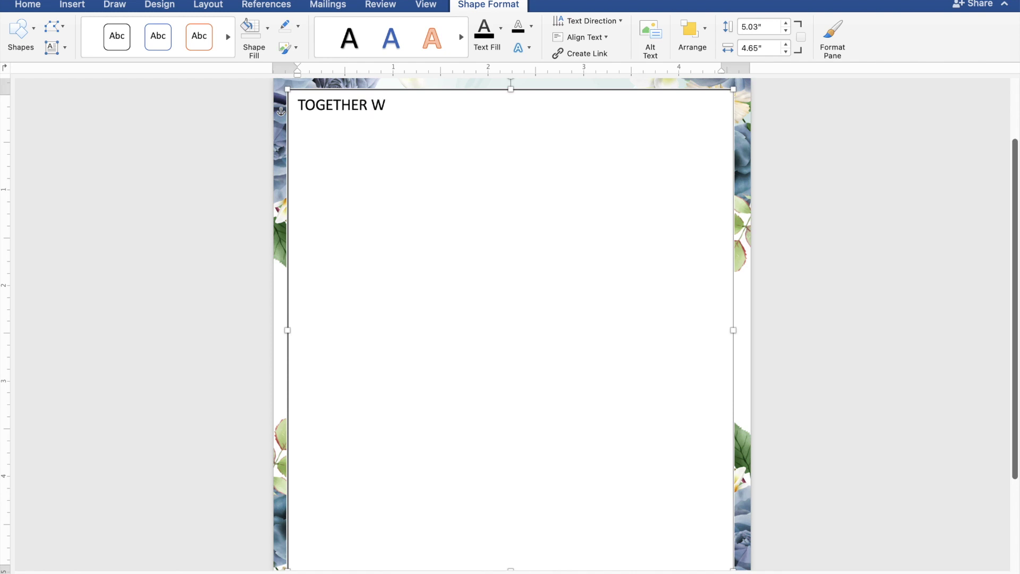
{"action": "type", "text": "ITH "}
{"action": "type", "text": "TH"}
{"action": "type", "text": "EIR F"}
{"action": "type", "text": "AMIL"}
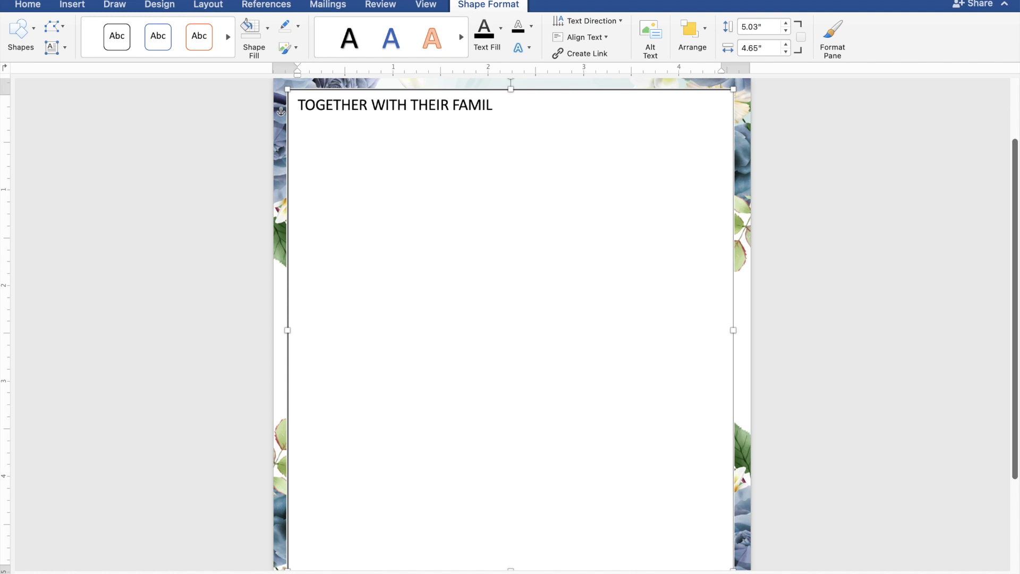
{"action": "type", "text": "IES"}
{"action": "key", "text": "Return"}
{"action": "key", "text": "Return"}
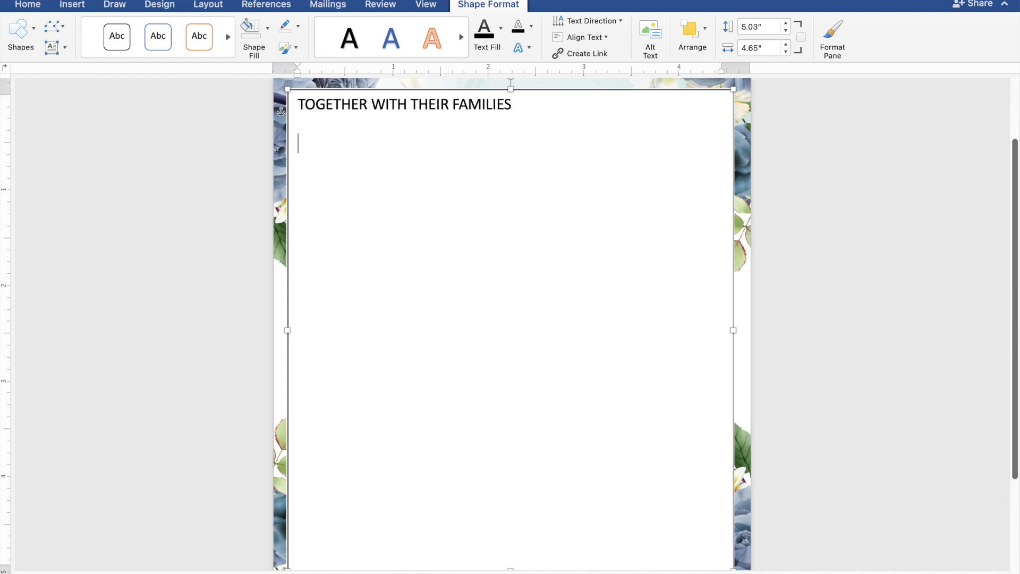
- Enter the first partner's name, AND, and the second partner's name on separate lines
{"action": "type", "text": "Ken A"}
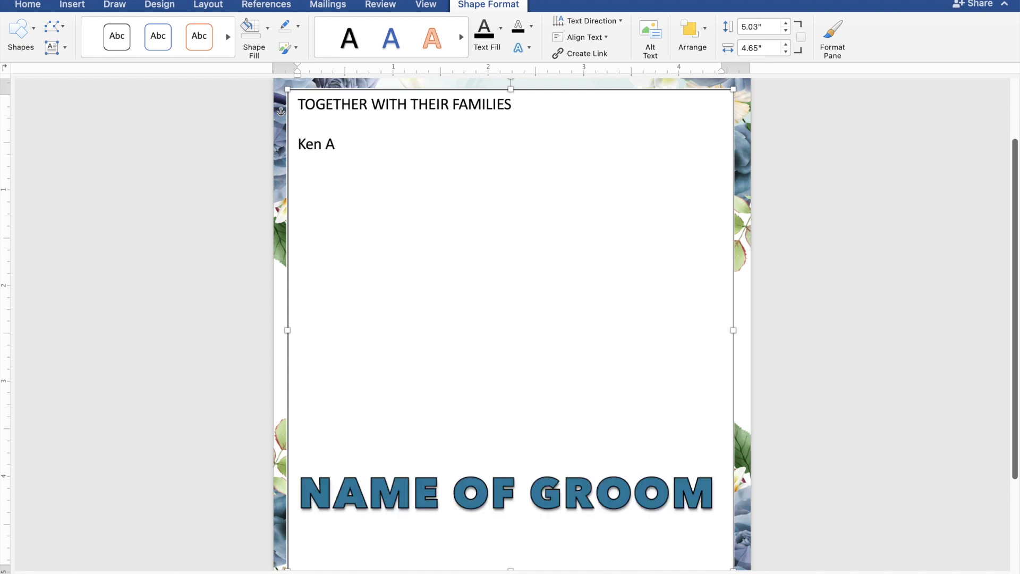
{"action": "type", "text": "quin"}
{"action": "type", "text": "o"}
{"action": "key", "text": "Return"}
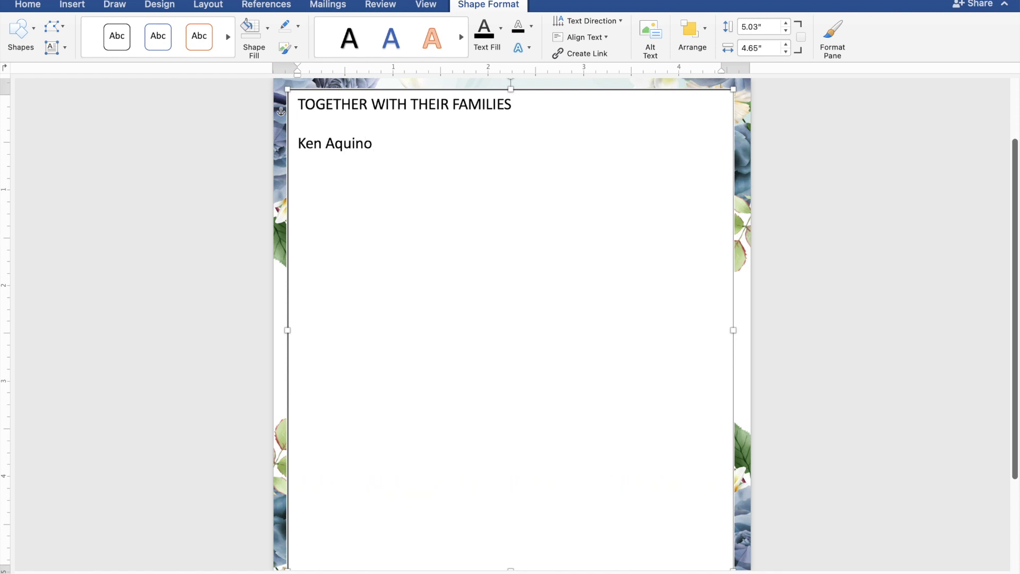
{"action": "type", "text": "AND"}
{"action": "key", "text": "Return"}
{"action": "type", "text": "Cassy S"}
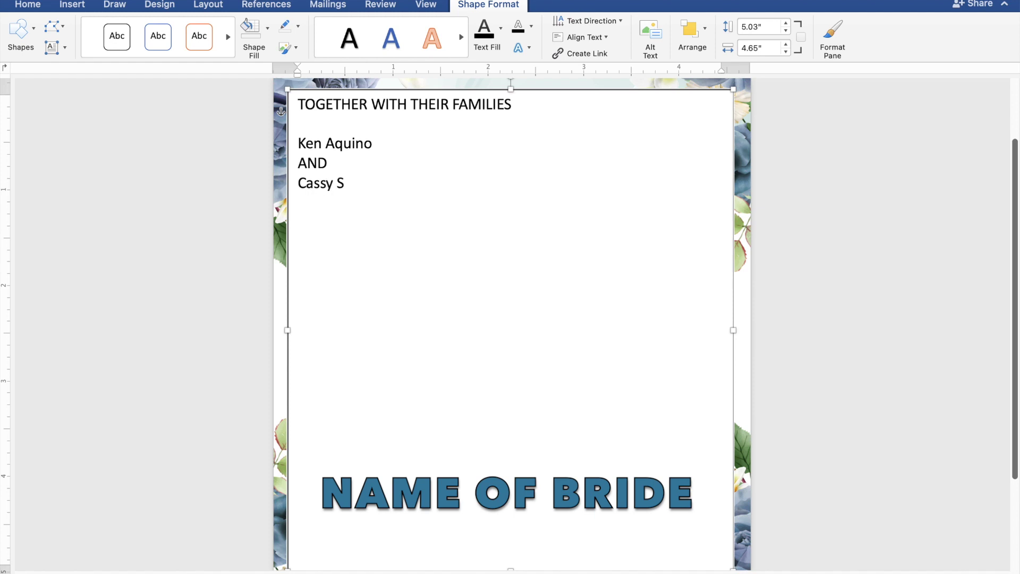
{"action": "type", "text": "oria"}
{"action": "type", "text": "no"}
{"action": "key", "text": "Return"}
{"action": "key", "text": "Return"}
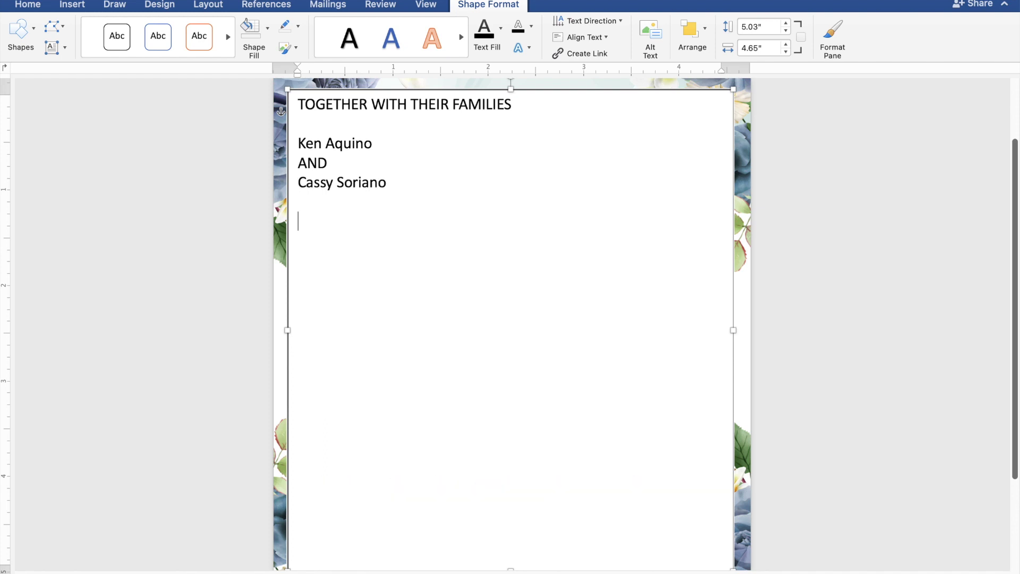
- Type REQUEST THE PLEASURE OF YOUR PRESENCE and AS THEY JOYFULLY UNITE IN MARRIAGE on two lines
{"action": "type", "text": "RE"}
{"action": "type", "text": "QUE"}
{"action": "type", "text": "ST T"}
{"action": "type", "text": "HE PL"}
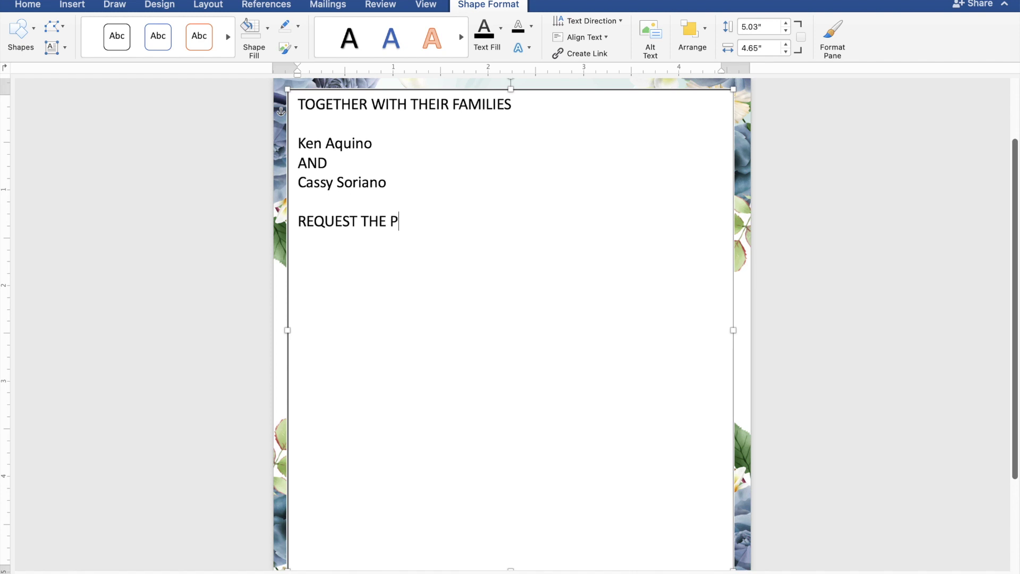
{"action": "type", "text": "EAS"}
{"action": "type", "text": "URE O"}
{"action": "type", "text": "F YOUR "}
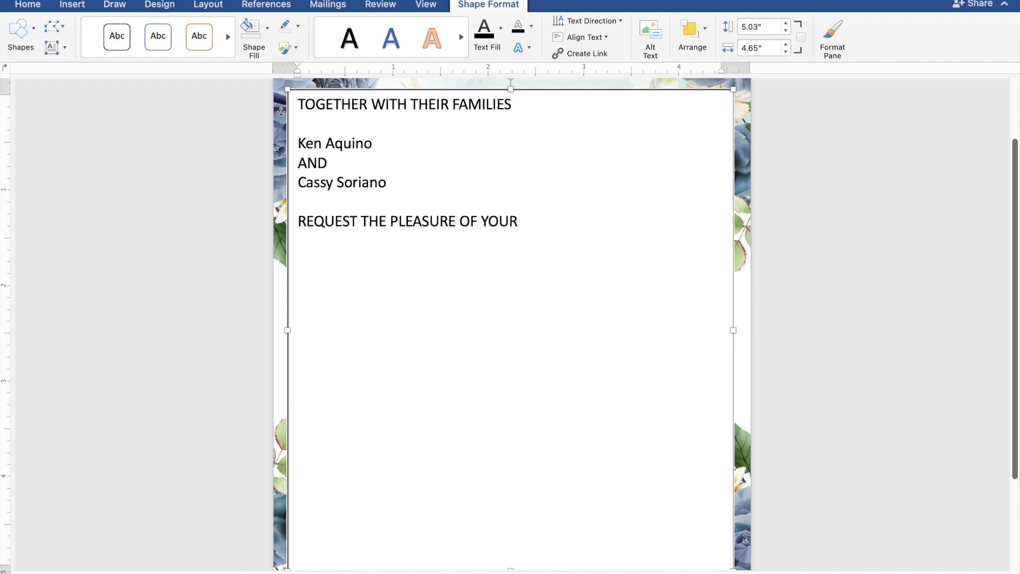
{"action": "type", "text": "PRE"}
{"action": "type", "text": "SENCE"}
{"action": "key", "text": "Return"}
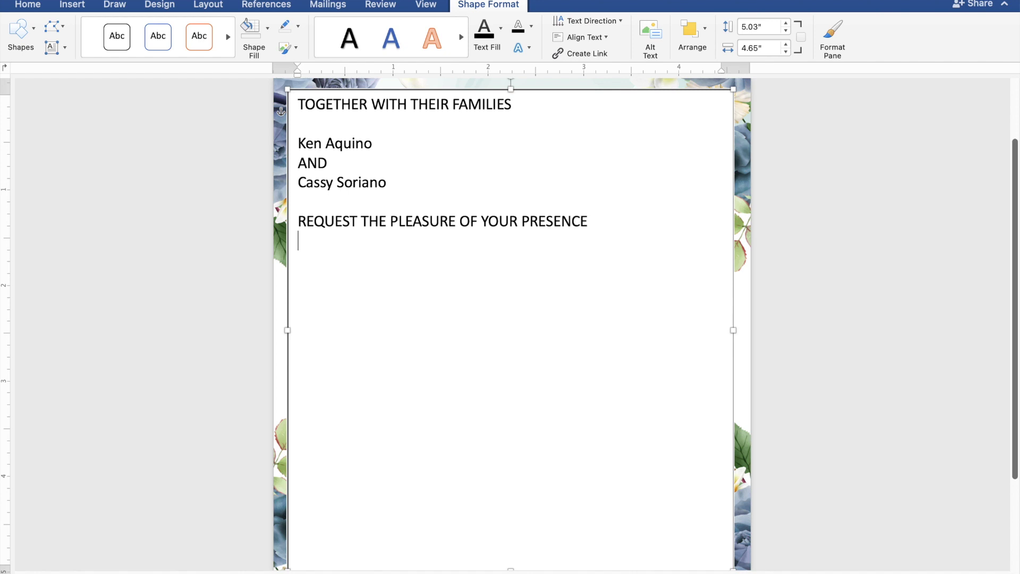
{"action": "type", "text": "AS "}
{"action": "type", "text": "THEY JOYF"}
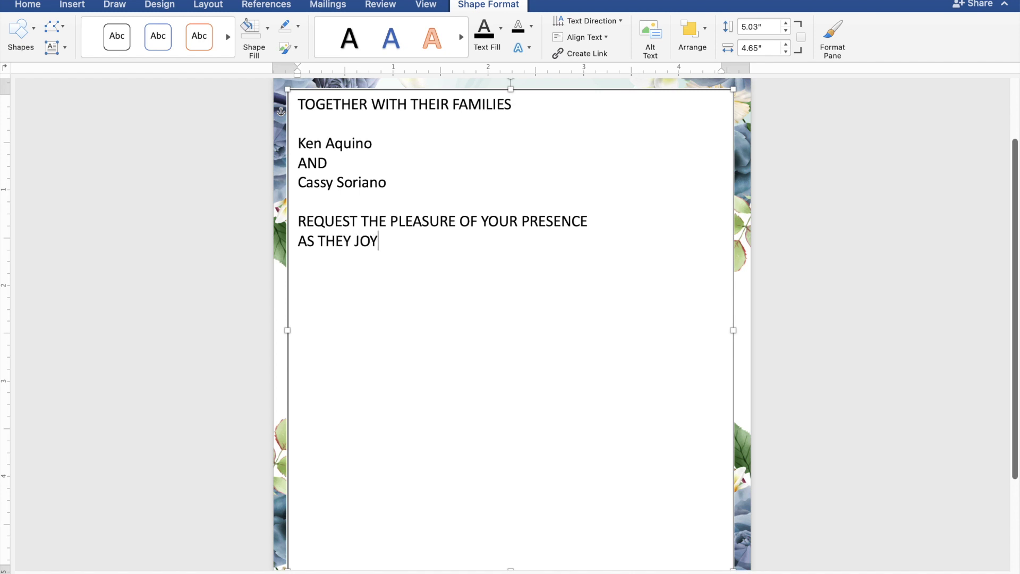
{"action": "type", "text": "ULLY UNITE I"}
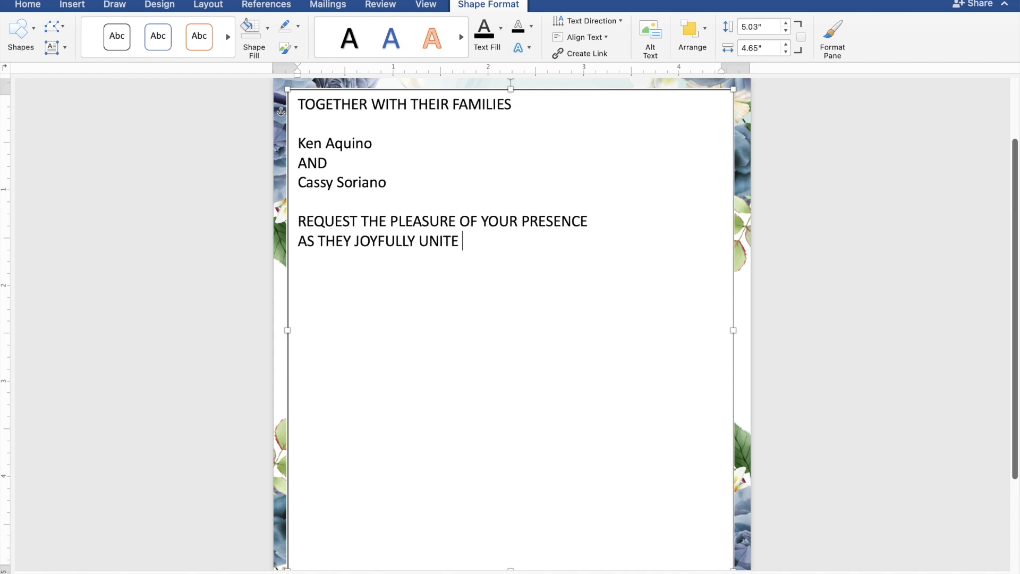
{"action": "type", "text": "N MARRIAGE"}
- Add the lines SUNDAY, JUNE 30, 2024 and 10:00 IN THE MORNING
{"action": "key", "text": "Return"}
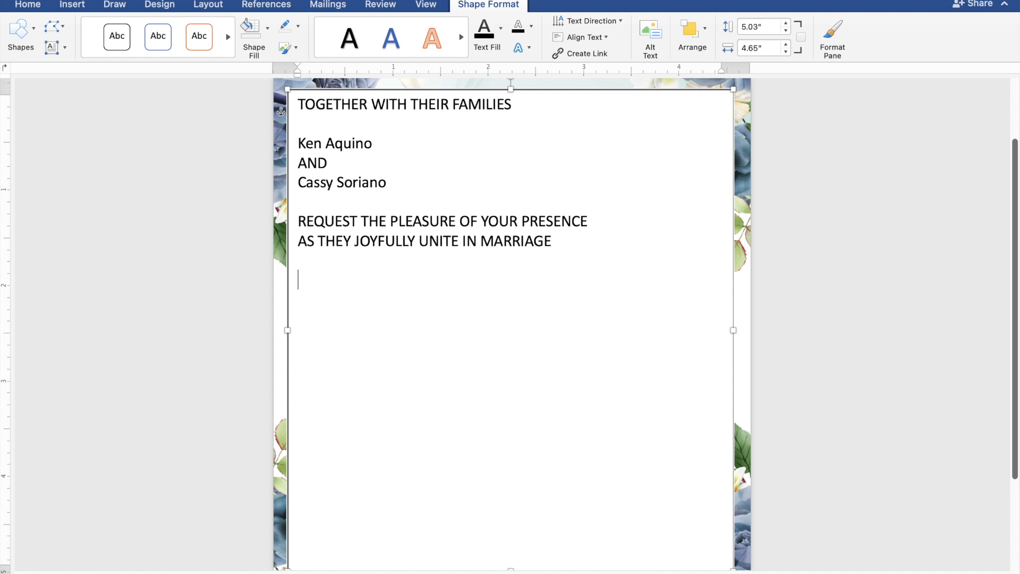
{"action": "type", "text": "SUNDAY"}
{"action": "key", "text": "Return"}
{"action": "type", "text": "JUNE "}
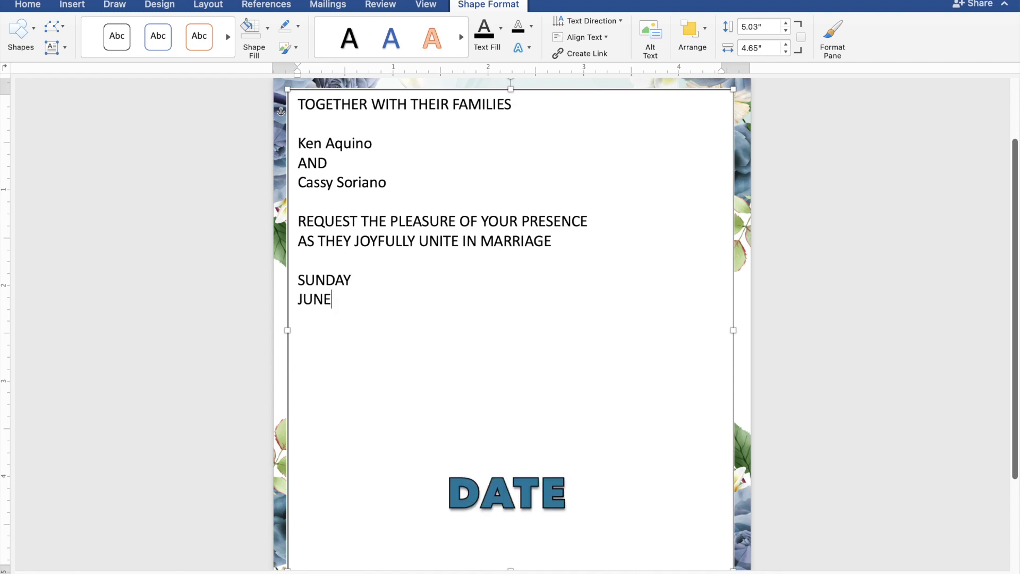
{"action": "type", "text": "30"}
{"action": "type", "text": ", 2024"}
{"action": "key", "text": "Return"}
{"action": "type", "text": "1"}
{"action": "type", "text": "0"}
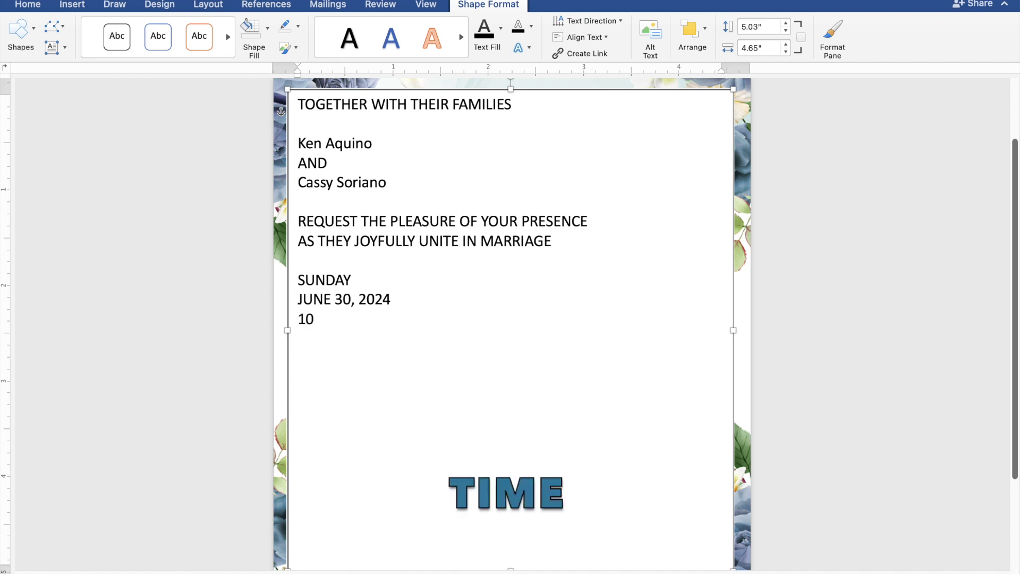
{"action": "type", "text": ":00 IN THE M"}
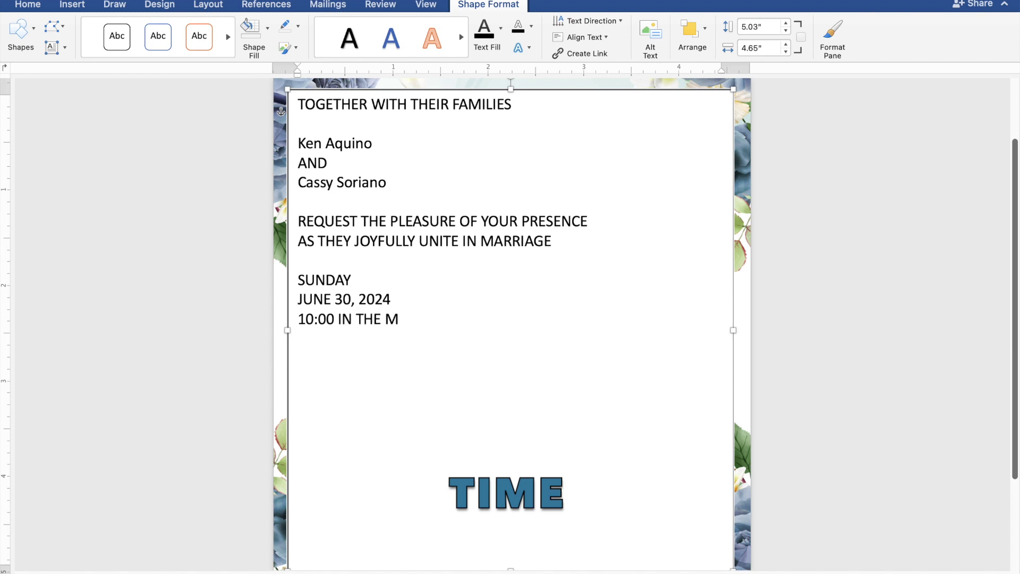
{"action": "type", "text": "ORNING"}
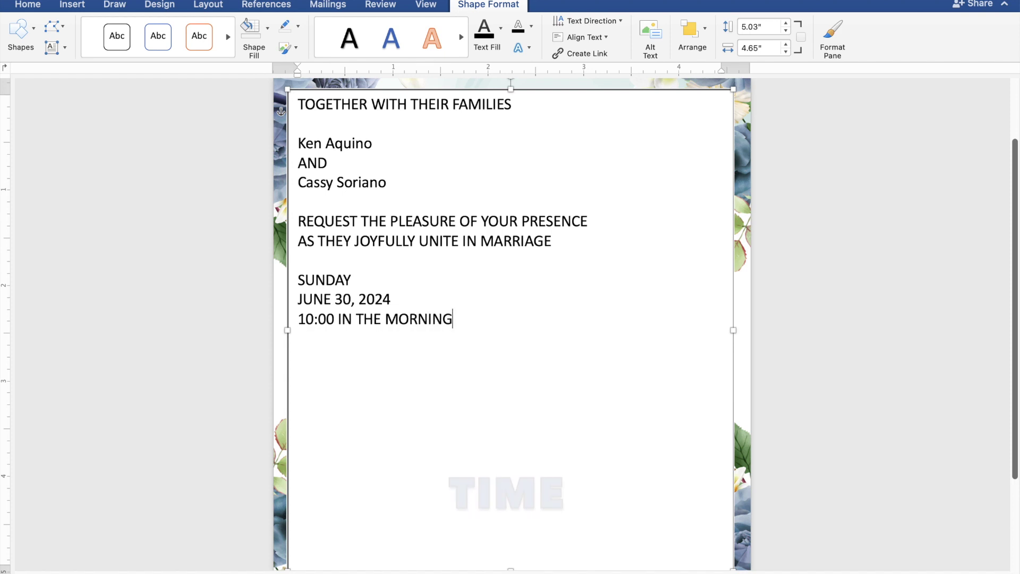
- Add ST. THOMAS AQUINAS PARISH, MANGALDAN, PANGASINAN and Reception to follow on separate lines
{"action": "key", "text": "Return"}
{"action": "type", "text": "S"}
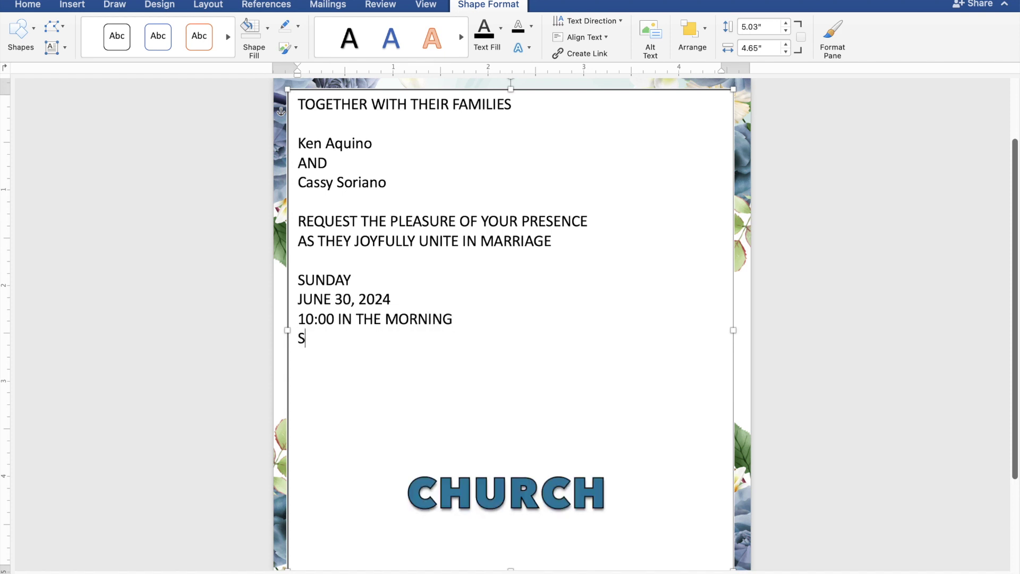
{"action": "type", "text": "T. T"}
{"action": "type", "text": "HO"}
{"action": "type", "text": "MAS AQUI"}
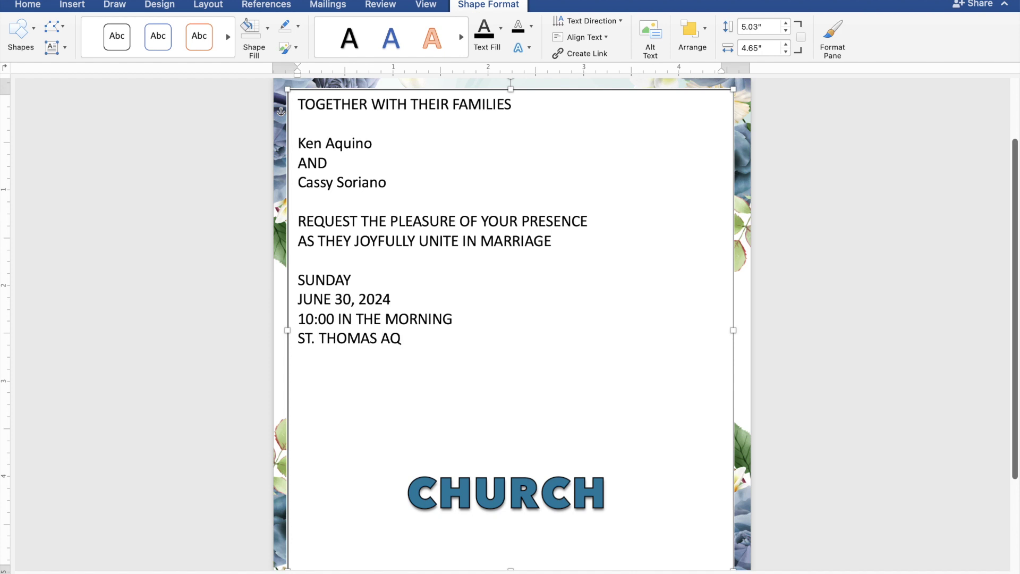
{"action": "type", "text": "NAS PARISH"}
{"action": "key", "text": "Return"}
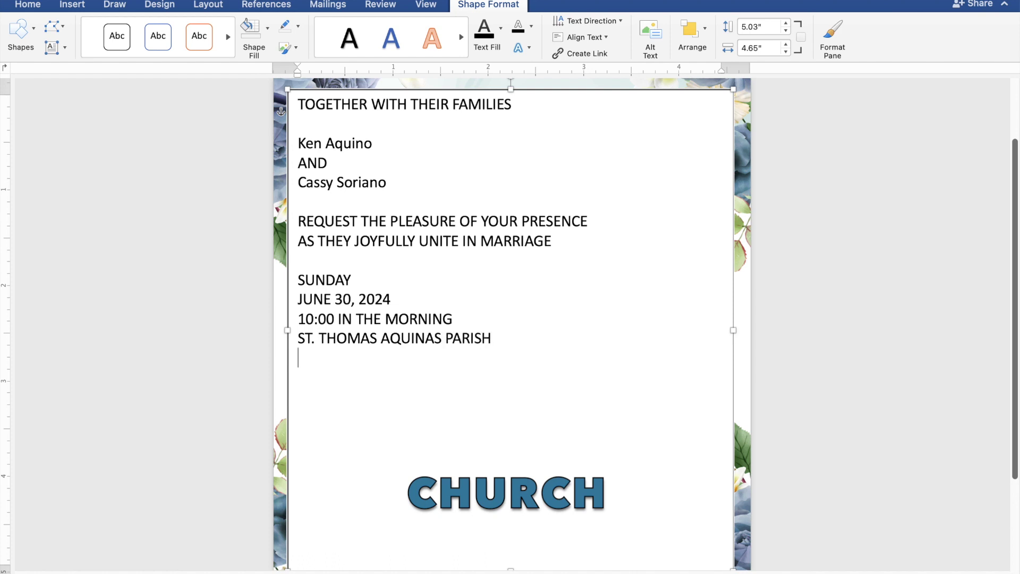
{"action": "type", "text": "MAN"}
{"action": "type", "text": "GALDAN, PANGASINAN"}
{"action": "key", "text": "Return"}
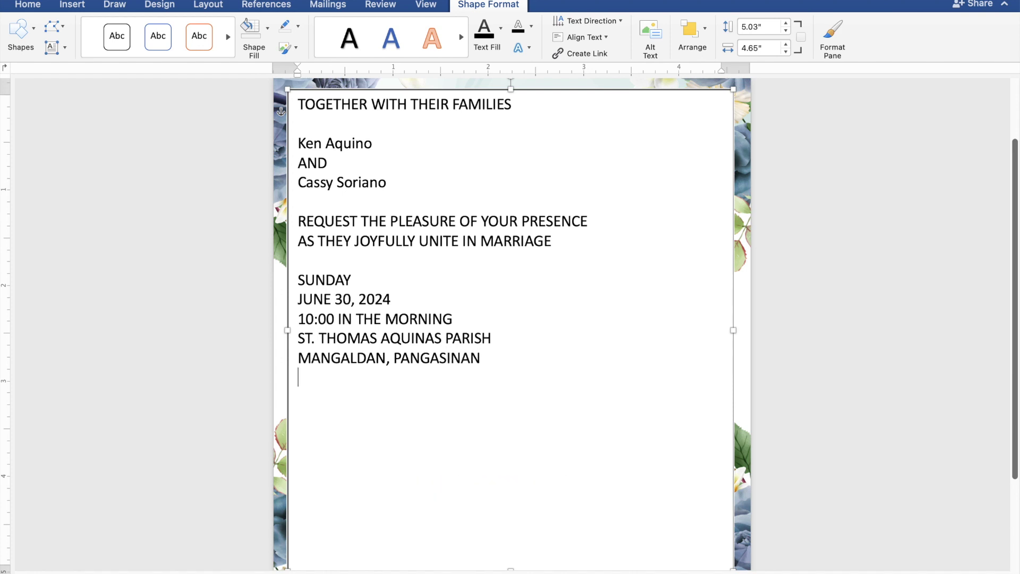
{"action": "type", "text": "Reception"}
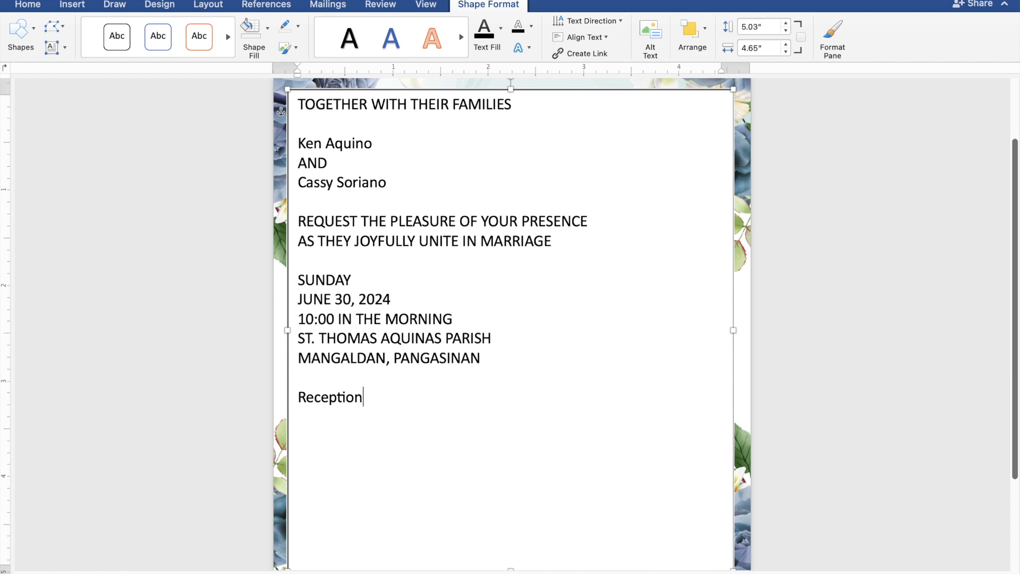
{"action": "type", "text": " to follow"}
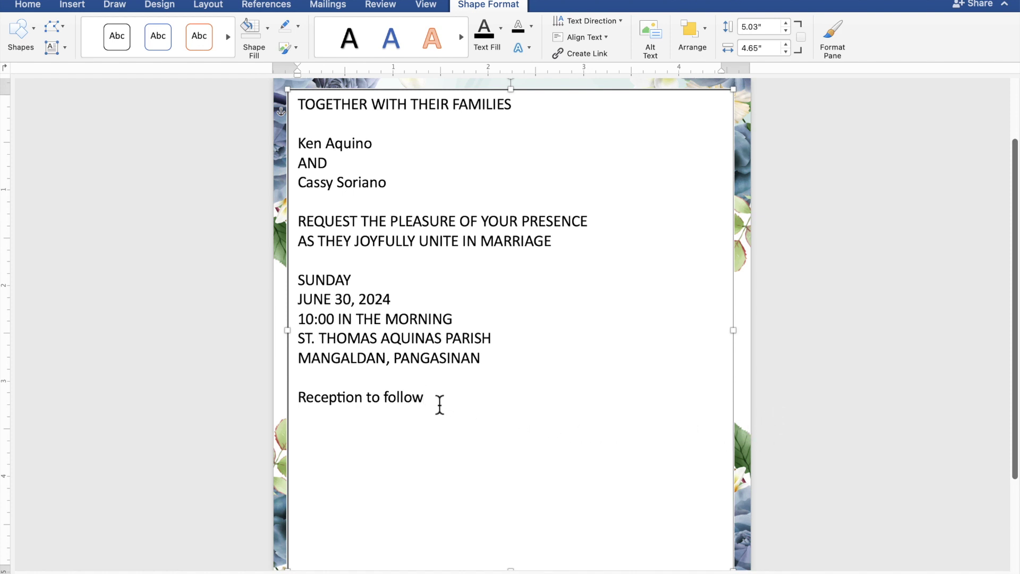
- Select the invitation text and give the text box No Fill and No Outline
{"action": "left_click_drag", "start_coordinate": [438, 404], "coordinate": [301, 102]}
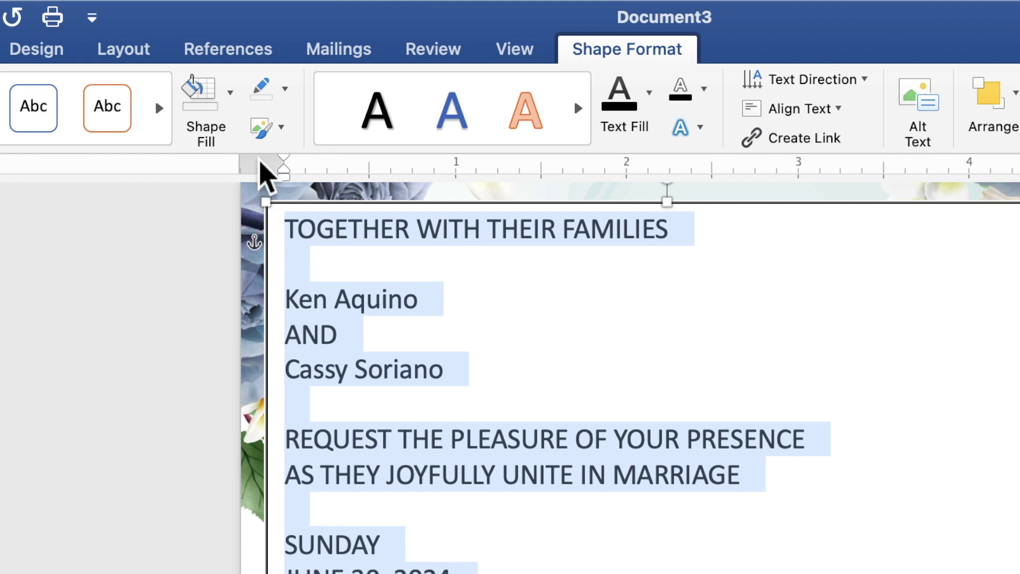
{"action": "left_click", "coordinate": [236, 104]}
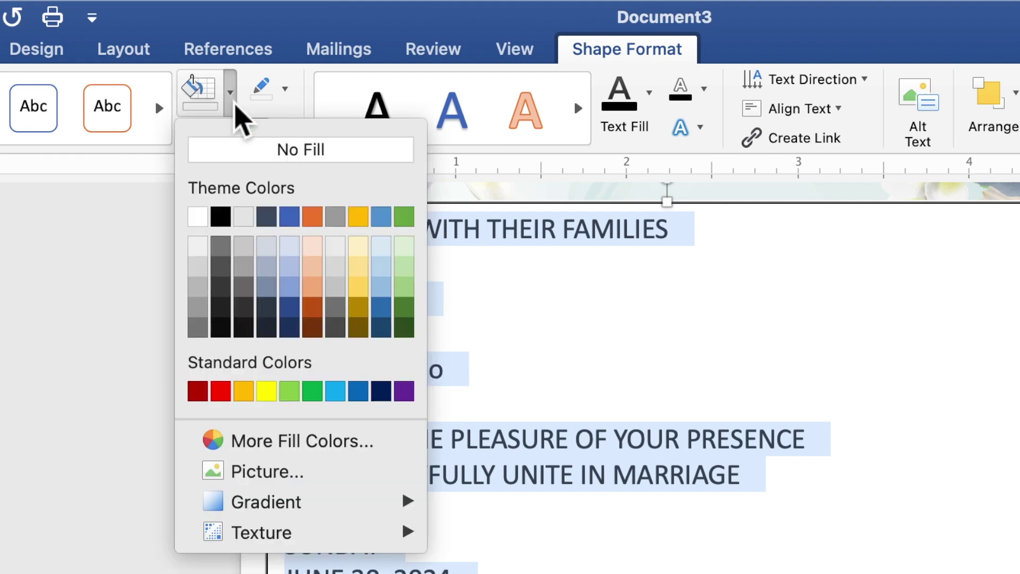
{"action": "left_click", "coordinate": [243, 160]}
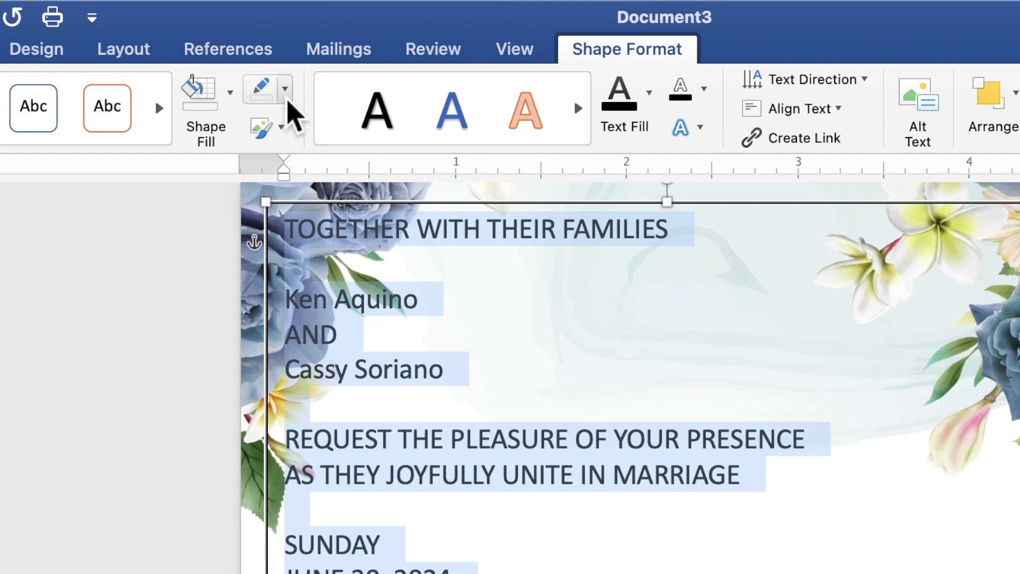
{"action": "left_click", "coordinate": [287, 99]}
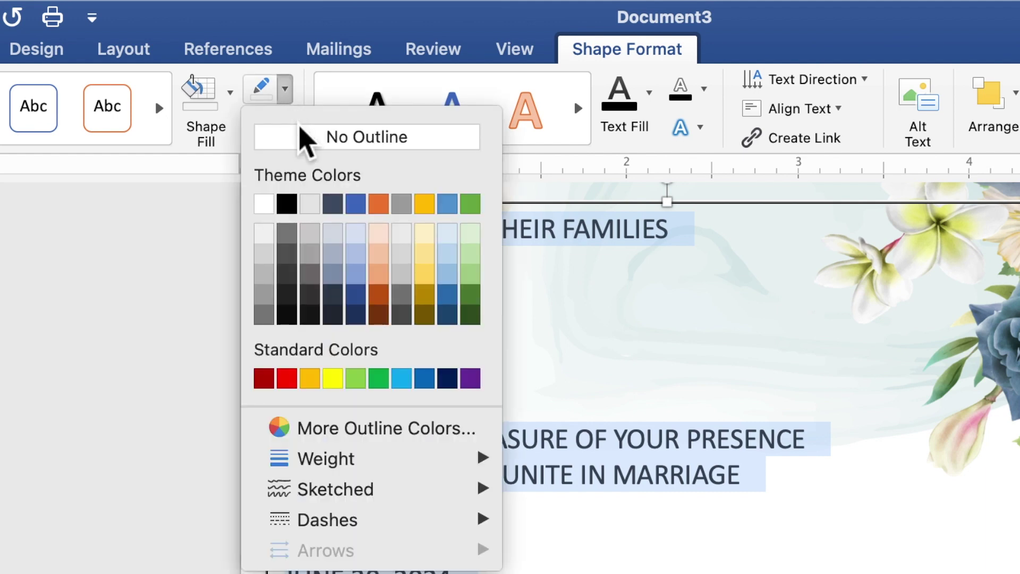
{"action": "left_click", "coordinate": [308, 157]}
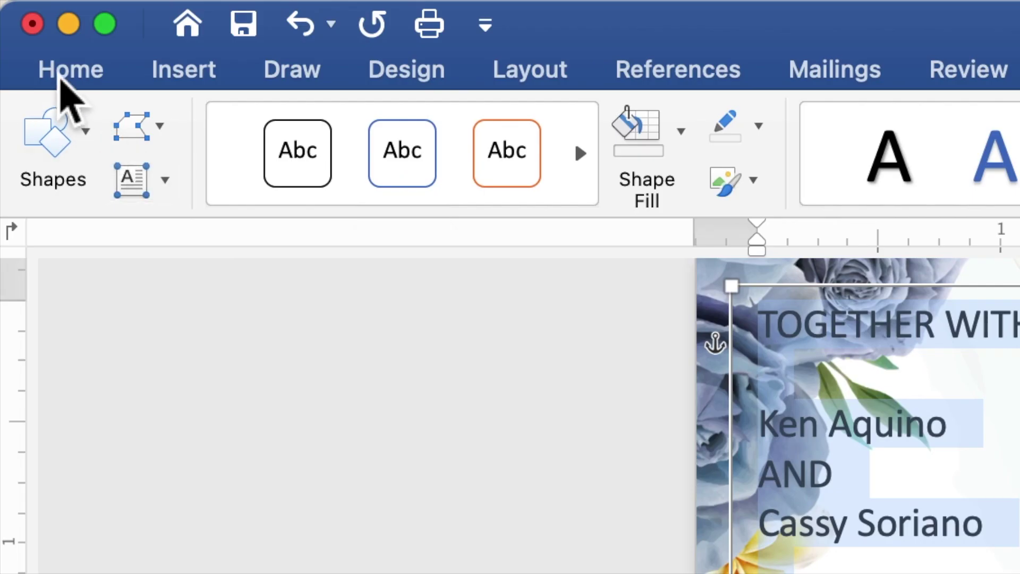
- Set the invitation text to 10 pt Times New Roman and centre it
{"action": "left_click", "coordinate": [60, 77]}
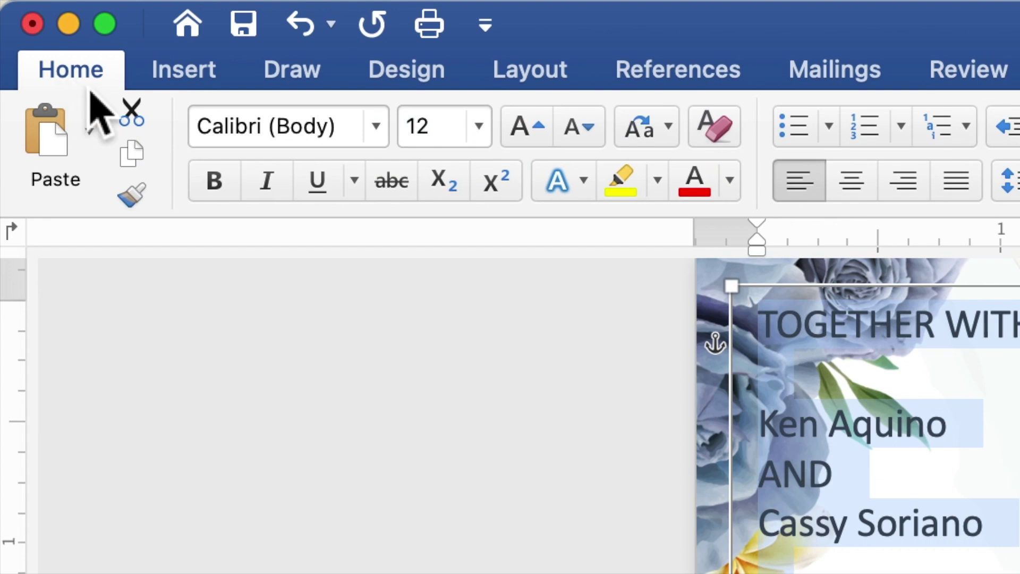
{"action": "left_click", "coordinate": [378, 128]}
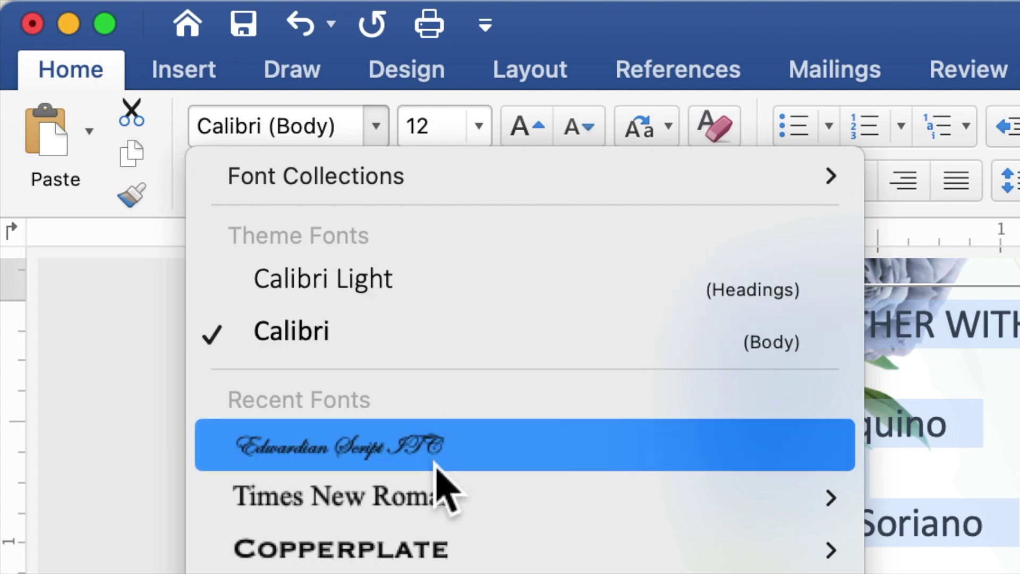
{"action": "left_click", "coordinate": [446, 500]}
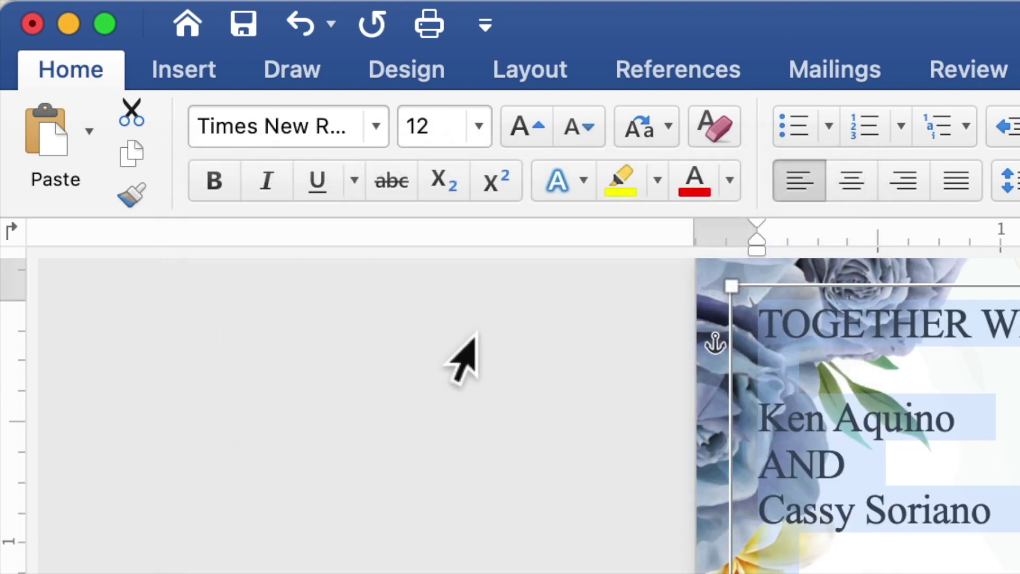
{"action": "left_click", "coordinate": [414, 136]}
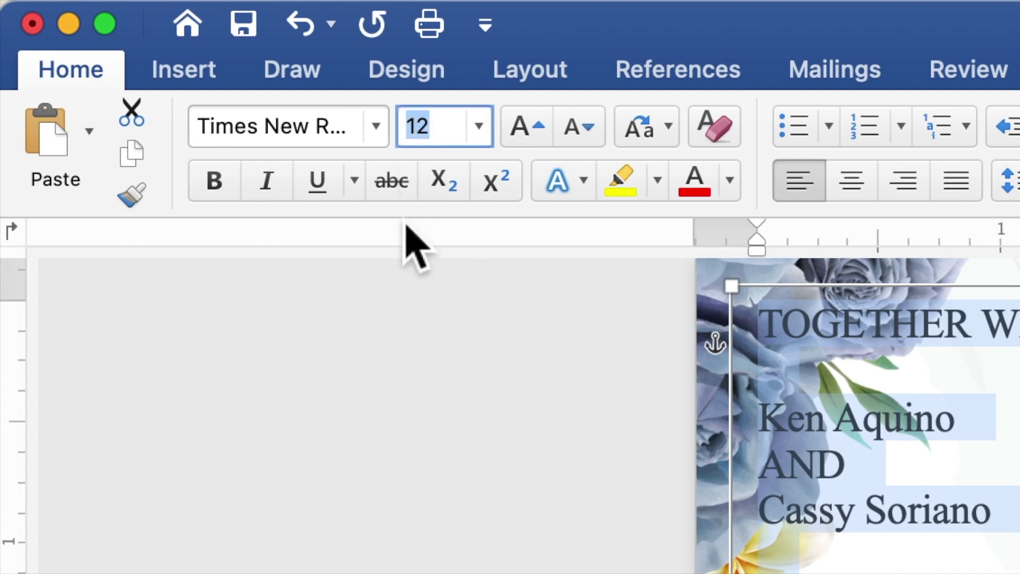
{"action": "type", "text": "1"}
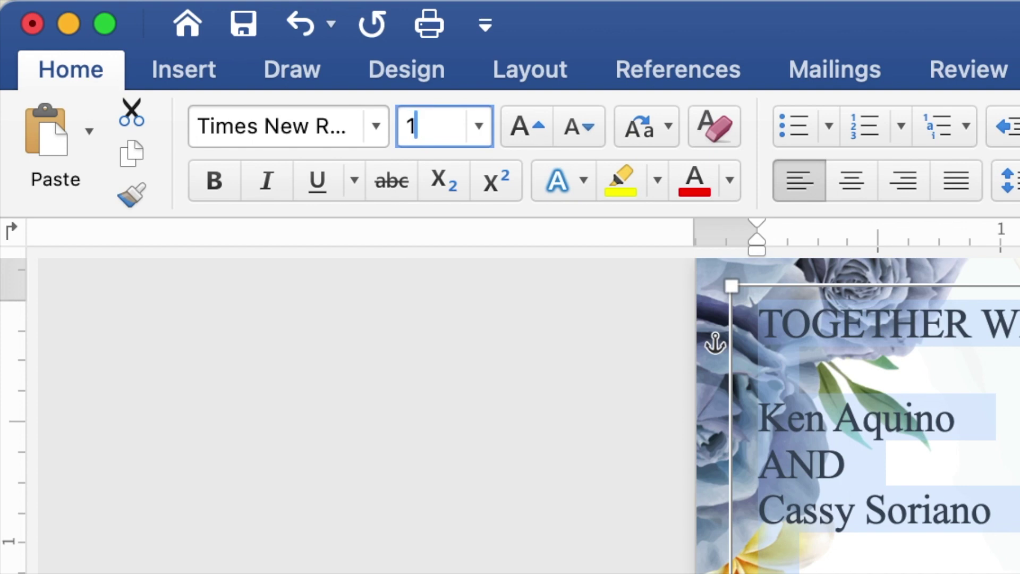
{"action": "type", "text": "0"}
{"action": "key", "text": "Return"}
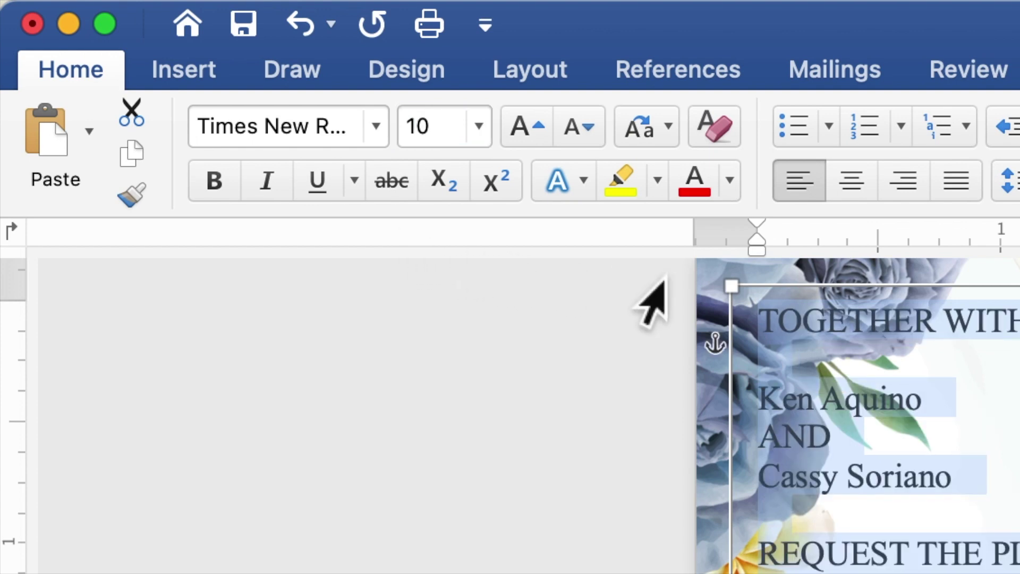
{"action": "left_click", "coordinate": [852, 191]}
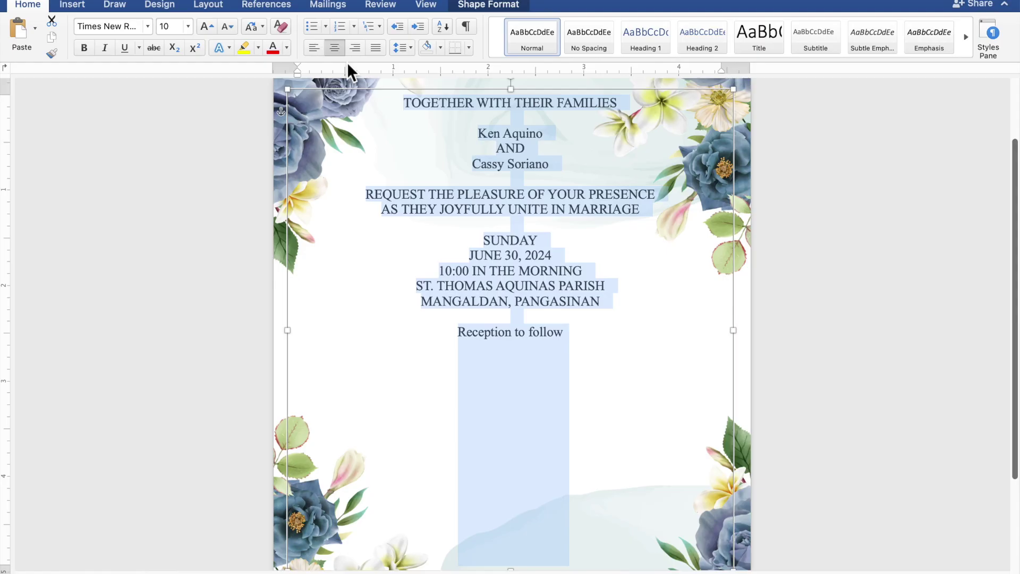
- Format both names and Reception to follow in Edwardian Script ITC at 20 pt
{"action": "left_click", "coordinate": [549, 139]}
{"action": "left_click_drag", "start_coordinate": [549, 139], "coordinate": [495, 142]}
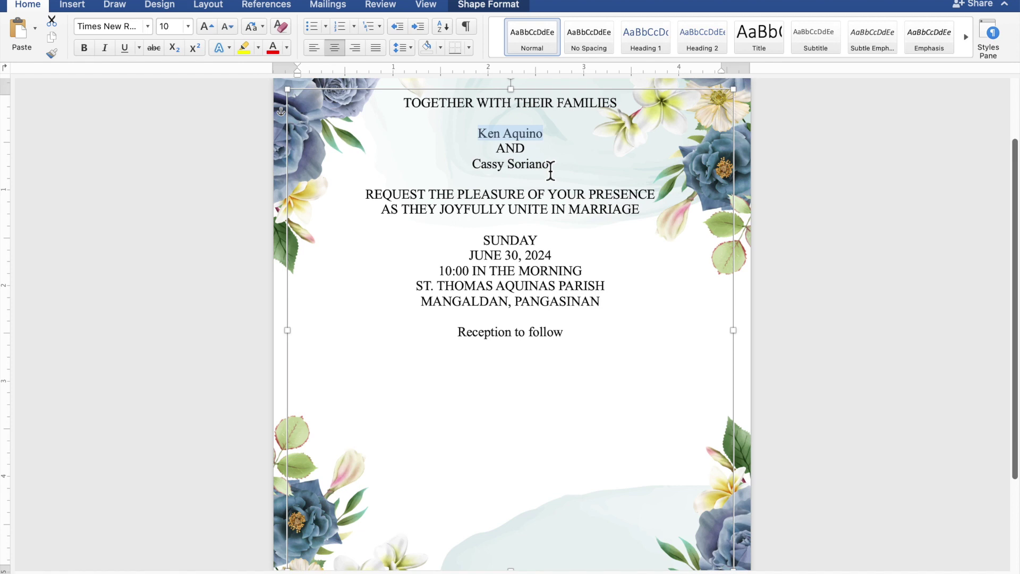
{"action": "left_click_drag", "start_coordinate": [550, 169], "coordinate": [491, 173]}
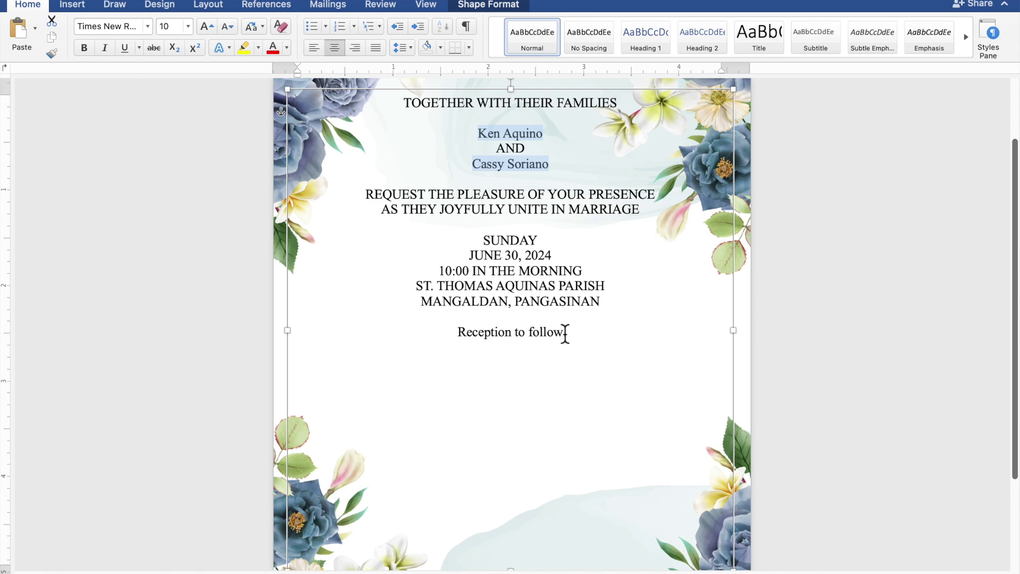
{"action": "left_click_drag", "start_coordinate": [564, 335], "coordinate": [495, 340]}
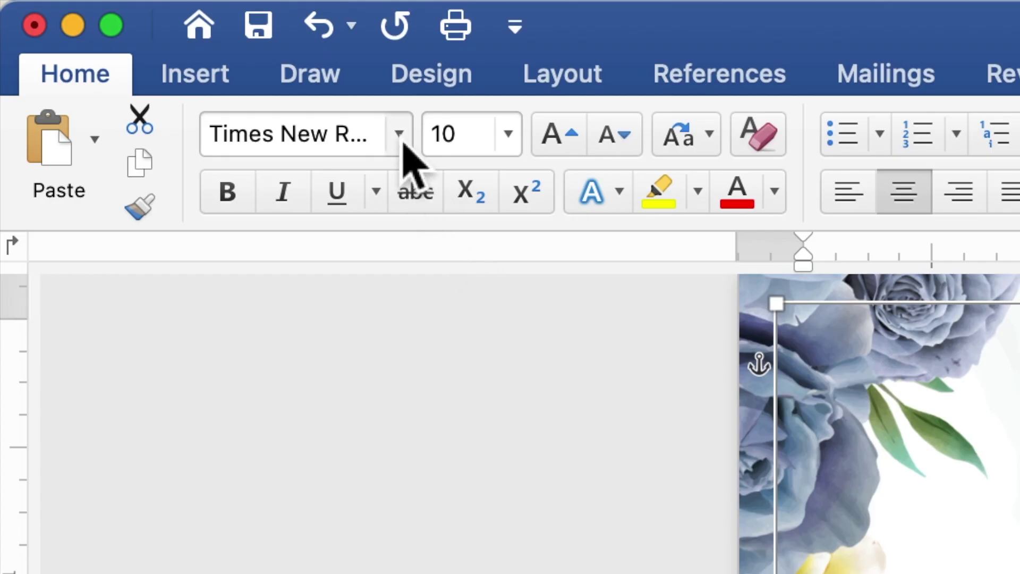
{"action": "left_click", "coordinate": [402, 139]}
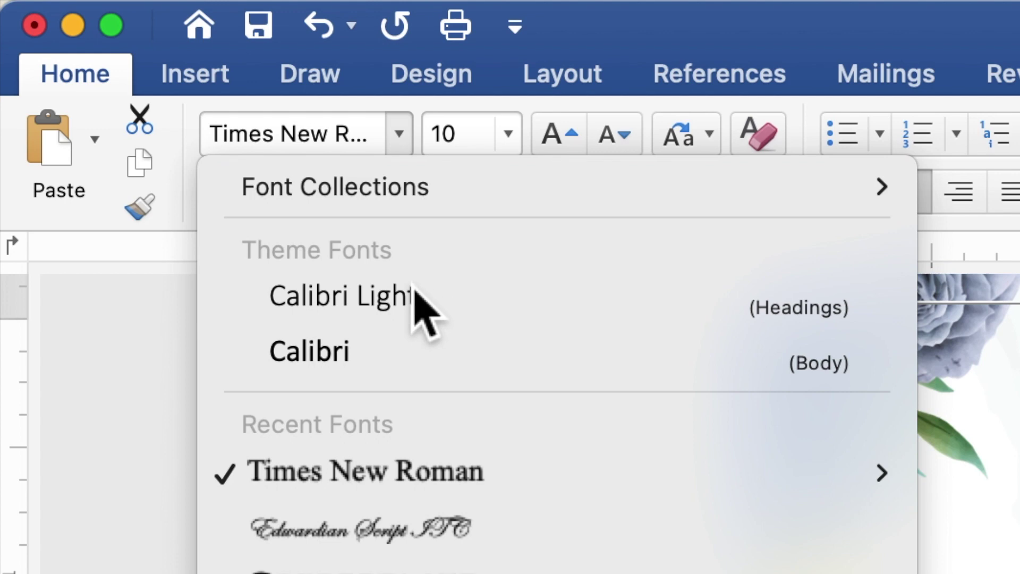
{"action": "left_click", "coordinate": [415, 526]}
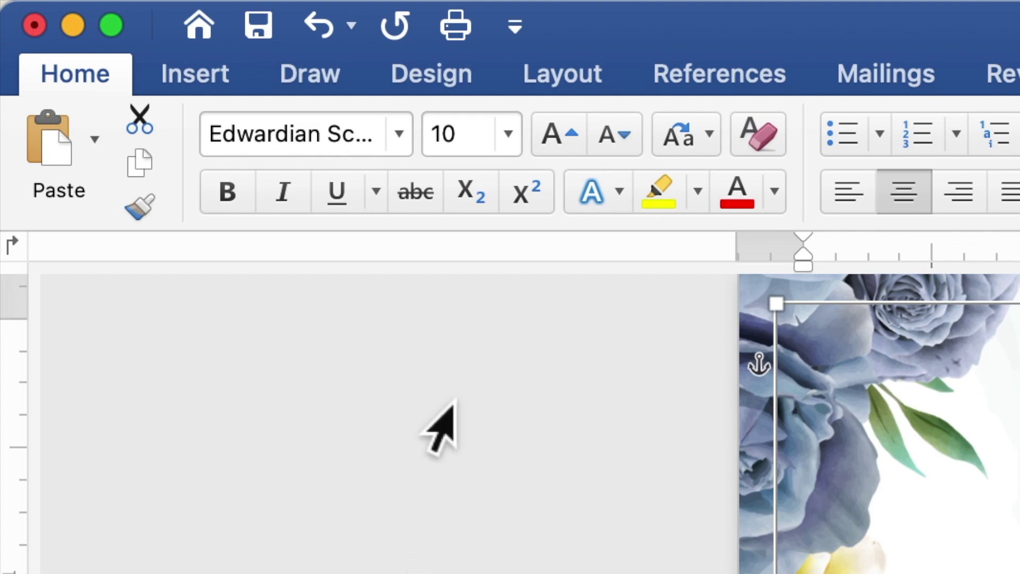
{"action": "left_click", "coordinate": [449, 149]}
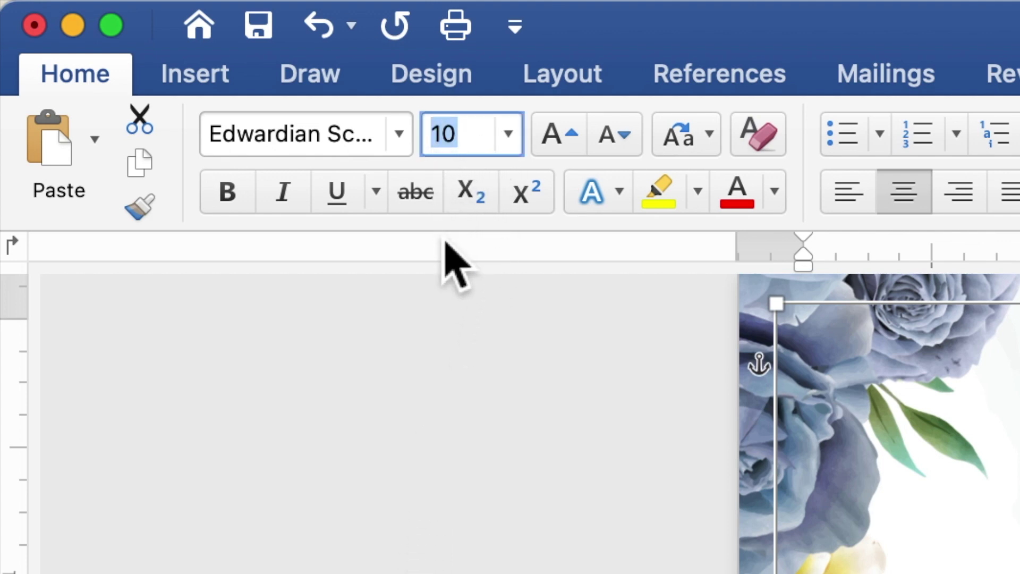
{"action": "type", "text": "2"}
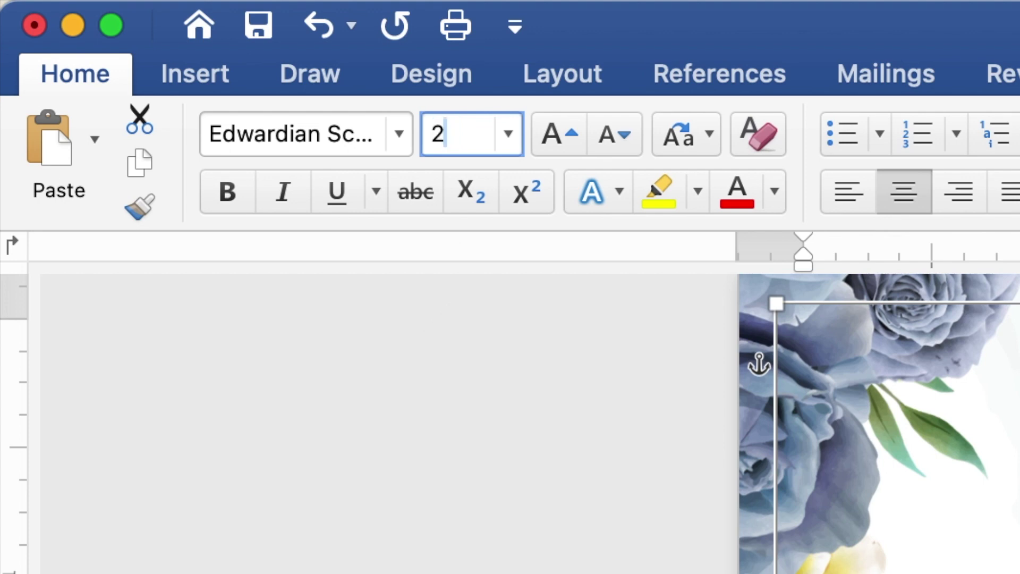
{"action": "type", "text": "0"}
{"action": "key", "text": "Return"}
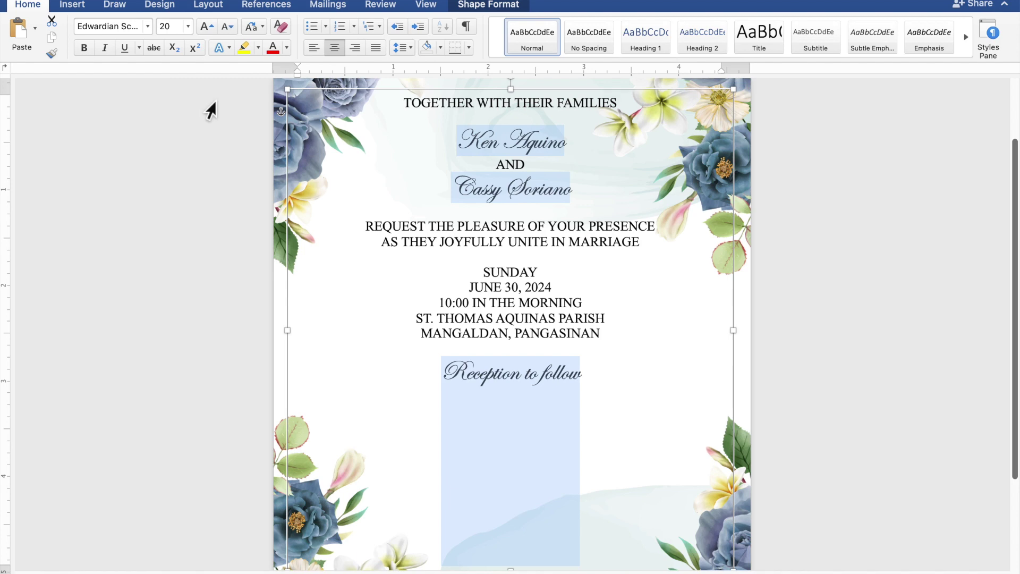
- Reselect just the couple's two names for further resizing
{"action": "left_click", "coordinate": [574, 154]}
{"action": "left_click_drag", "start_coordinate": [574, 149], "coordinate": [493, 154]}
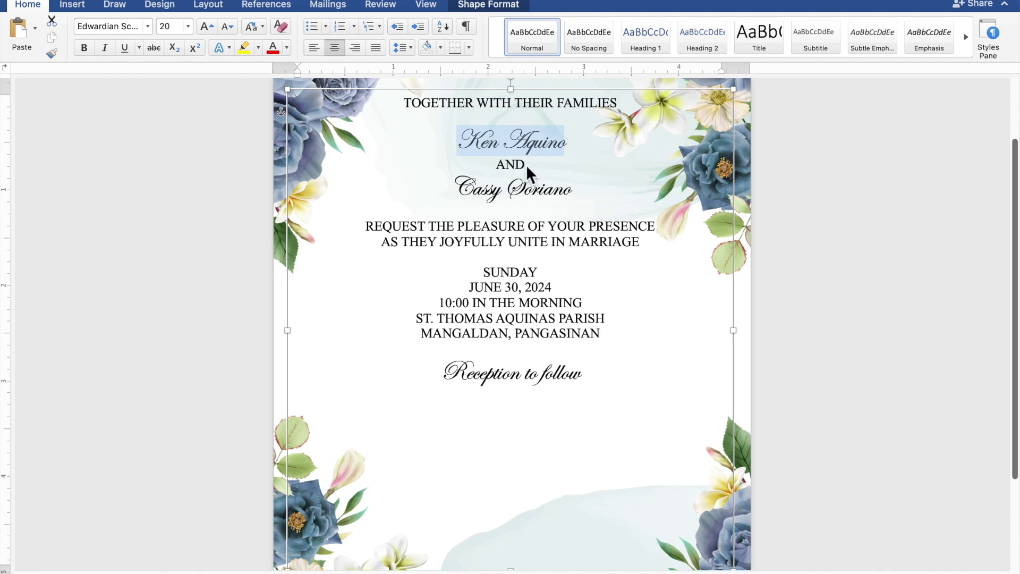
{"action": "left_click_drag", "start_coordinate": [576, 192], "coordinate": [494, 195]}
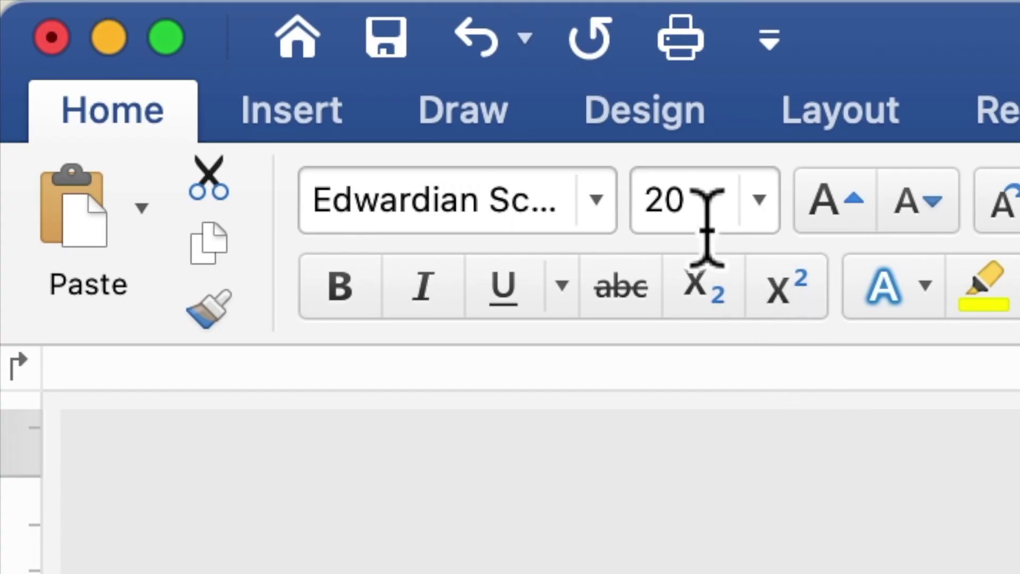
{"action": "left_click", "coordinate": [171, 27]}
- Change the selected names' font size from 20 to 40 pt
{"action": "left_click_drag", "start_coordinate": [687, 230], "coordinate": [647, 232]}
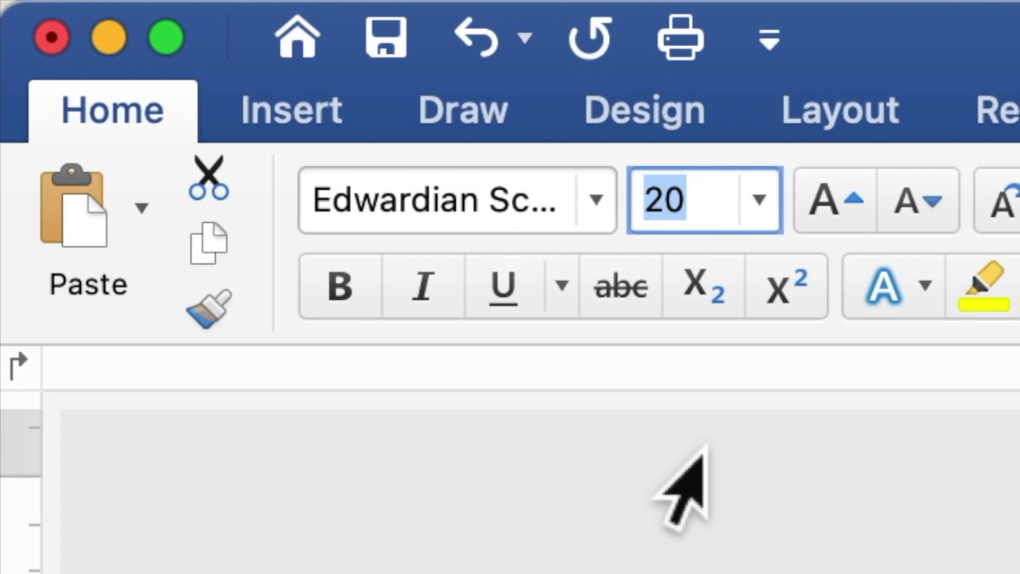
{"action": "type", "text": "40"}
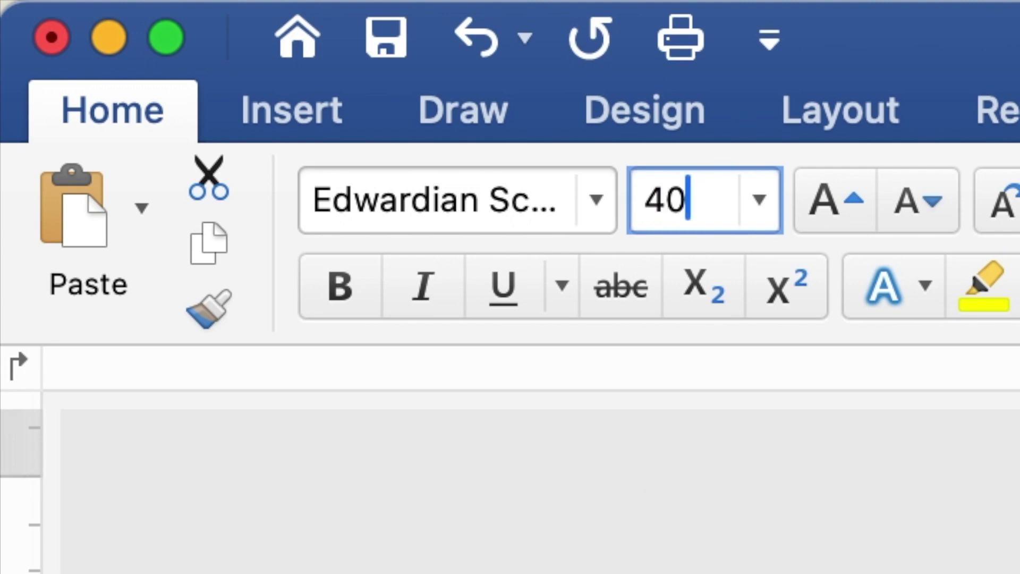
{"action": "key", "text": "Return"}
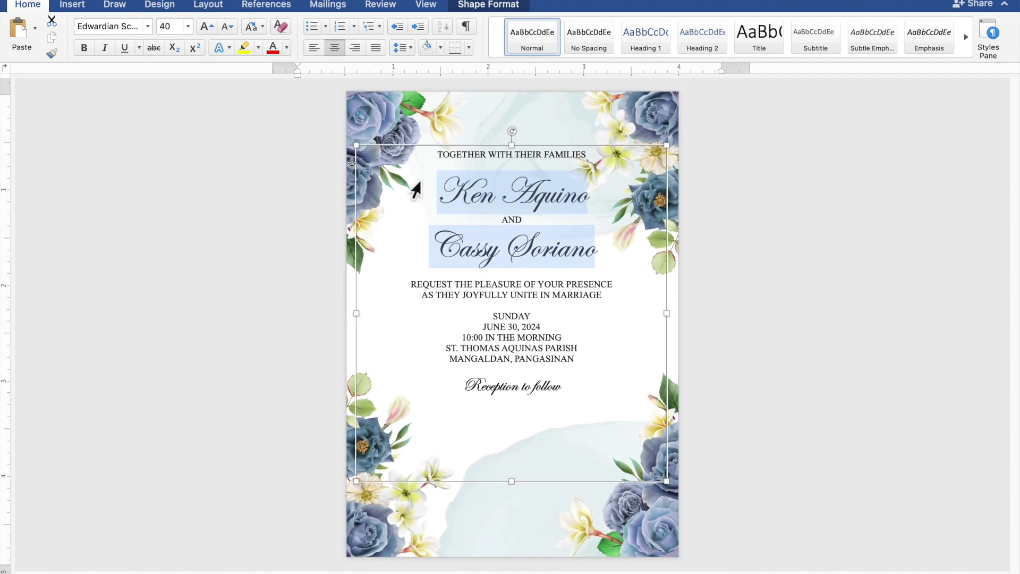
- Insert blank lines above the names, request lines, SUNDAY details and 'Reception to follow'
{"action": "left_click", "coordinate": [522, 166]}
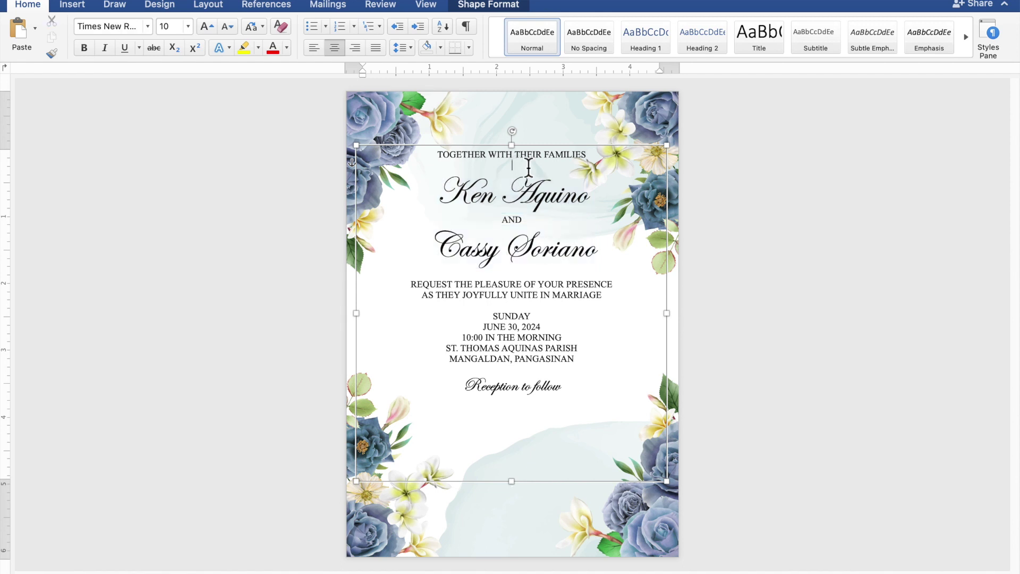
{"action": "key", "text": "Return"}
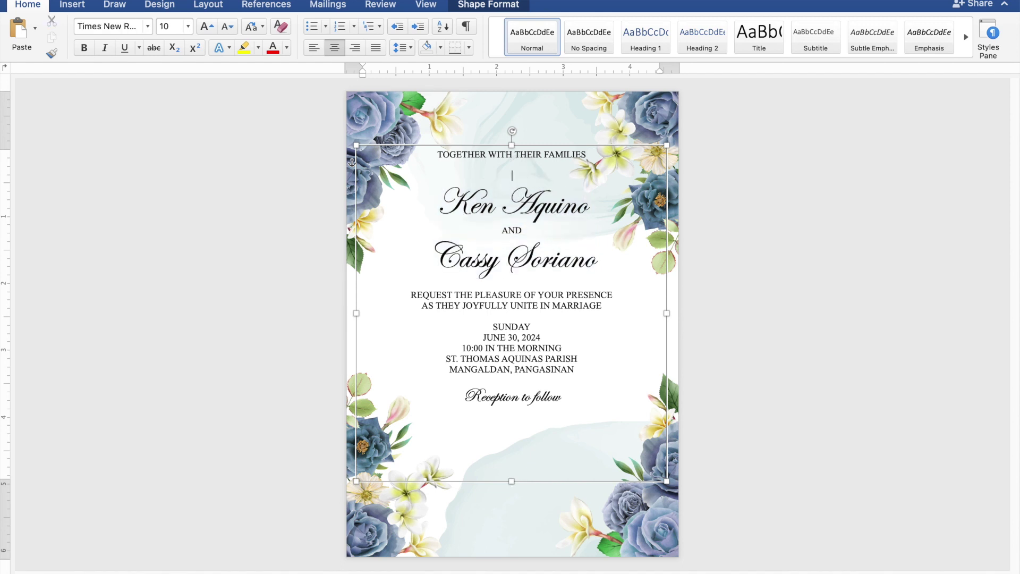
{"action": "key", "text": "Return"}
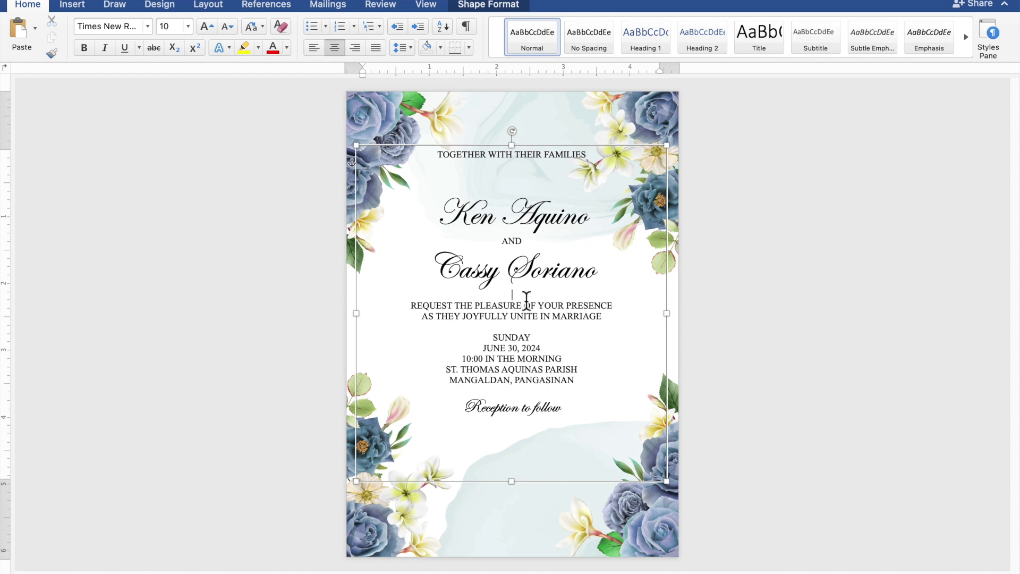
{"action": "key", "text": "Return"}
{"action": "key", "text": "Return"}
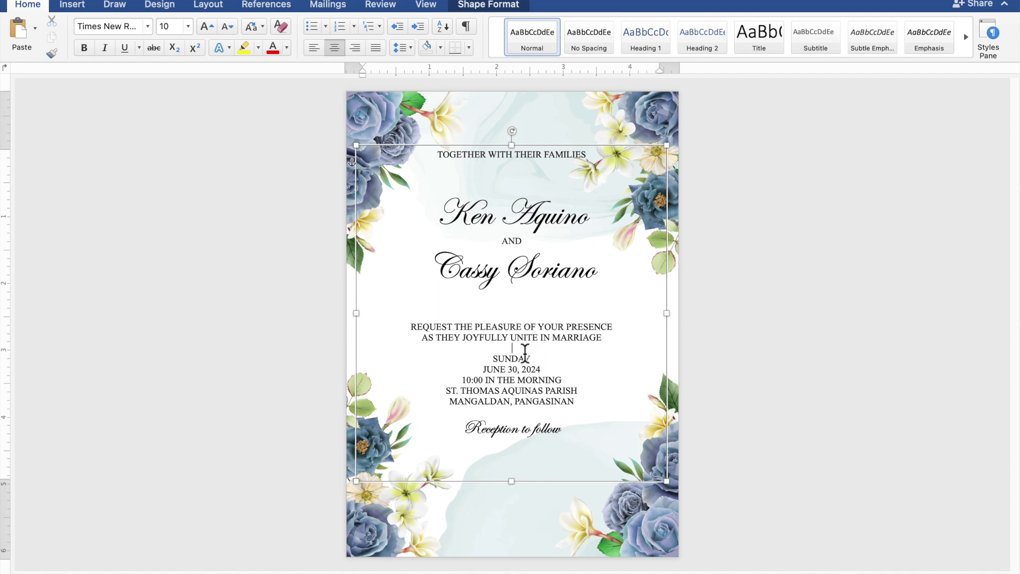
{"action": "key", "text": "Return"}
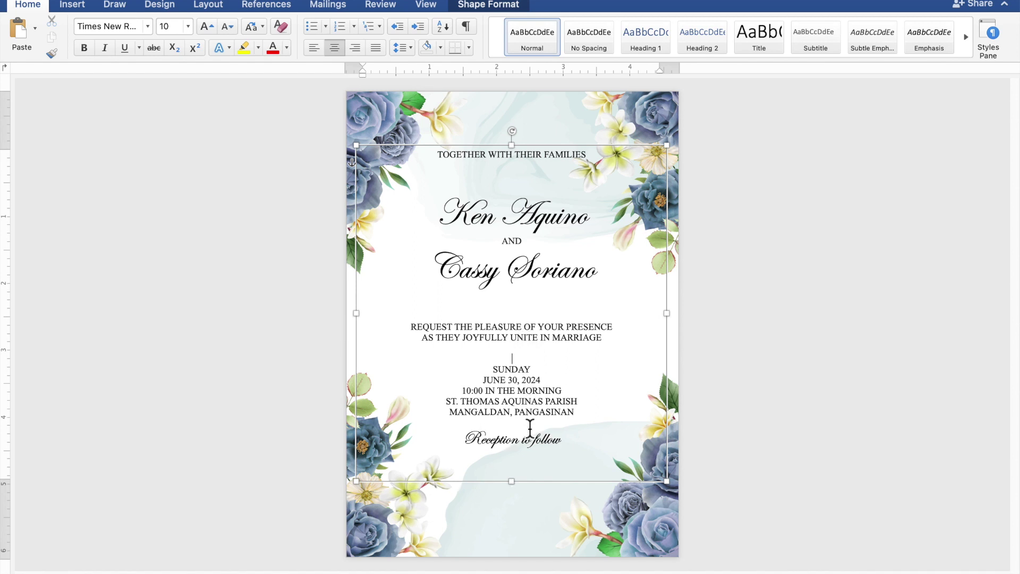
{"action": "key", "text": "Return"}
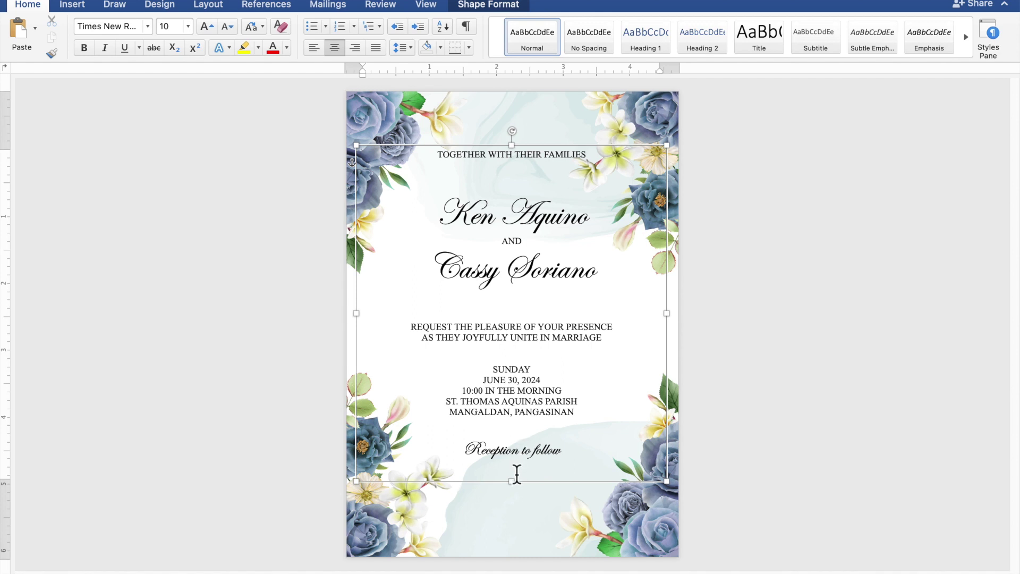
- Resize the text box to 4.65 in by 5.43 in and move it 1.3 in from the page top
{"action": "left_click_drag", "start_coordinate": [521, 489], "coordinate": [519, 518]}
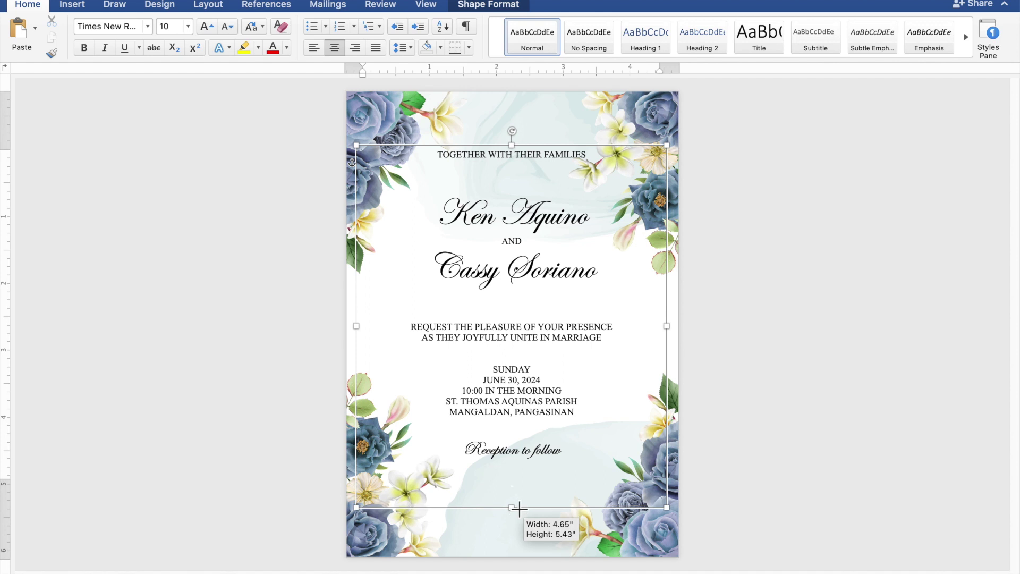
{"action": "left_click", "coordinate": [541, 153]}
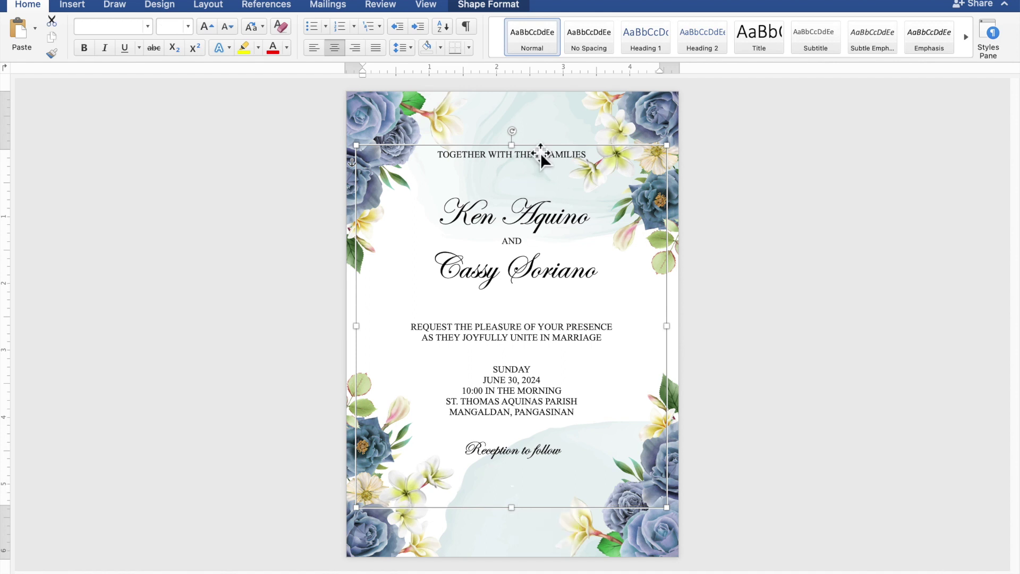
{"action": "left_click_drag", "start_coordinate": [540, 154], "coordinate": [543, 184]}
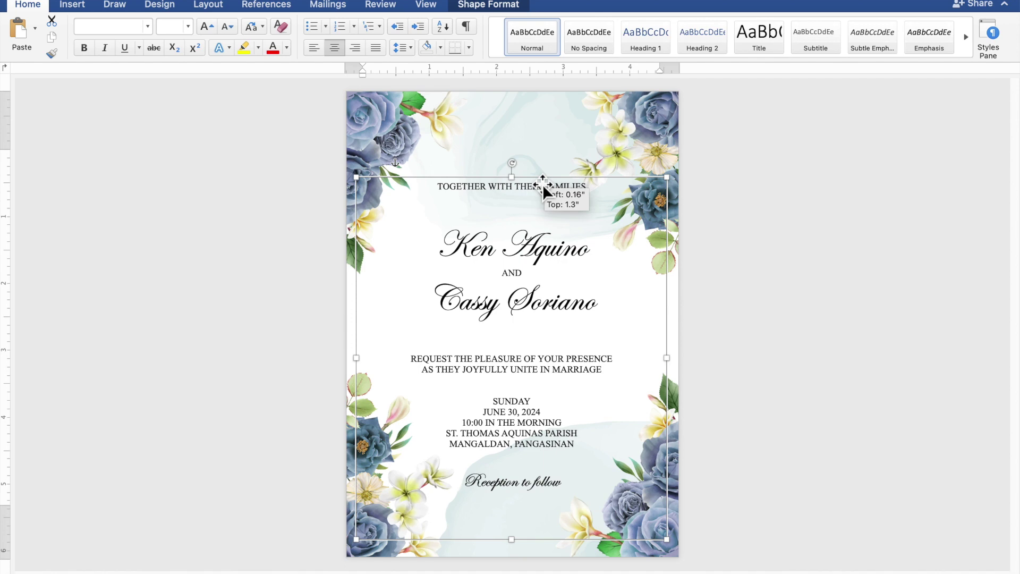
{"action": "left_click_drag", "start_coordinate": [543, 184], "coordinate": [544, 184]}
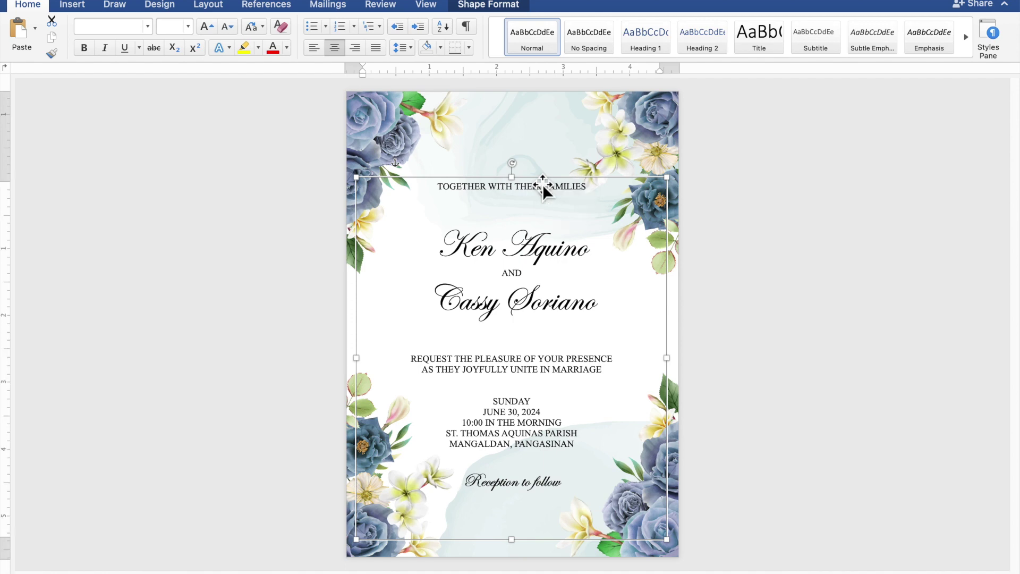
{"action": "left_click", "coordinate": [818, 194]}
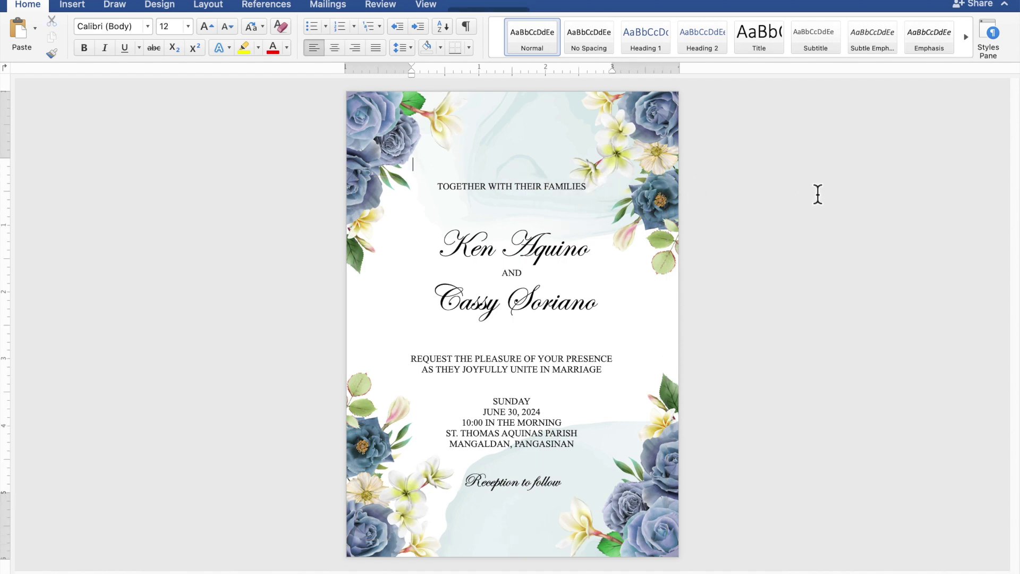